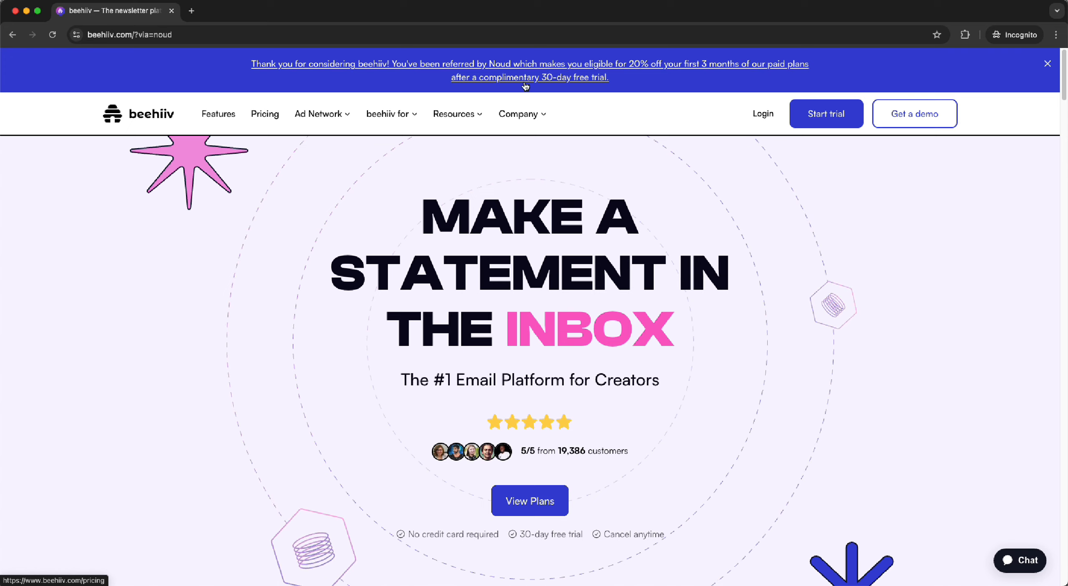
Choose the Launch plan from the pricing plans and submit the filled-in registration form
click(818, 116)
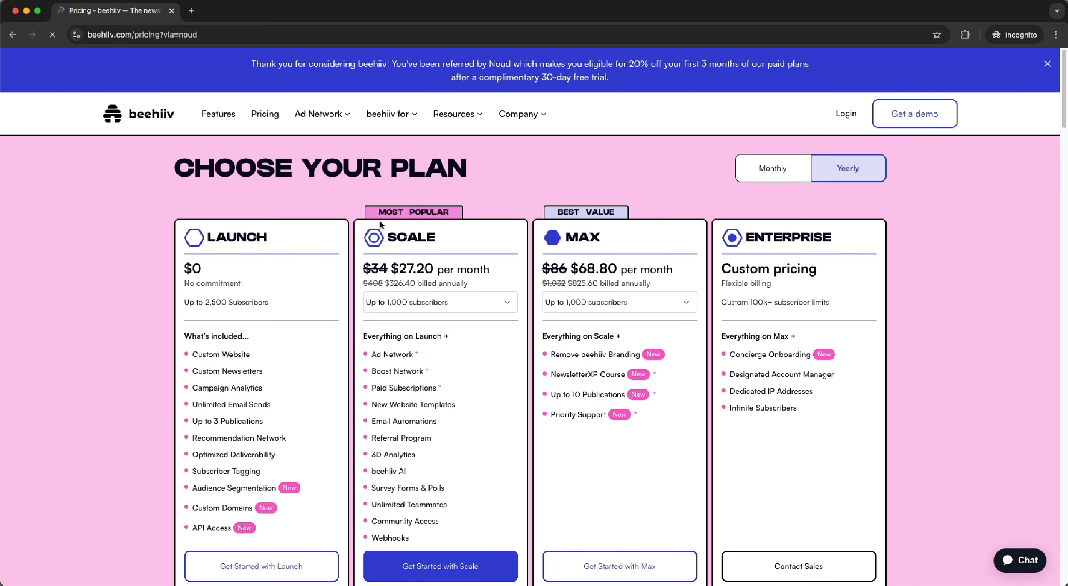
scroll(240, 255, down, 5)
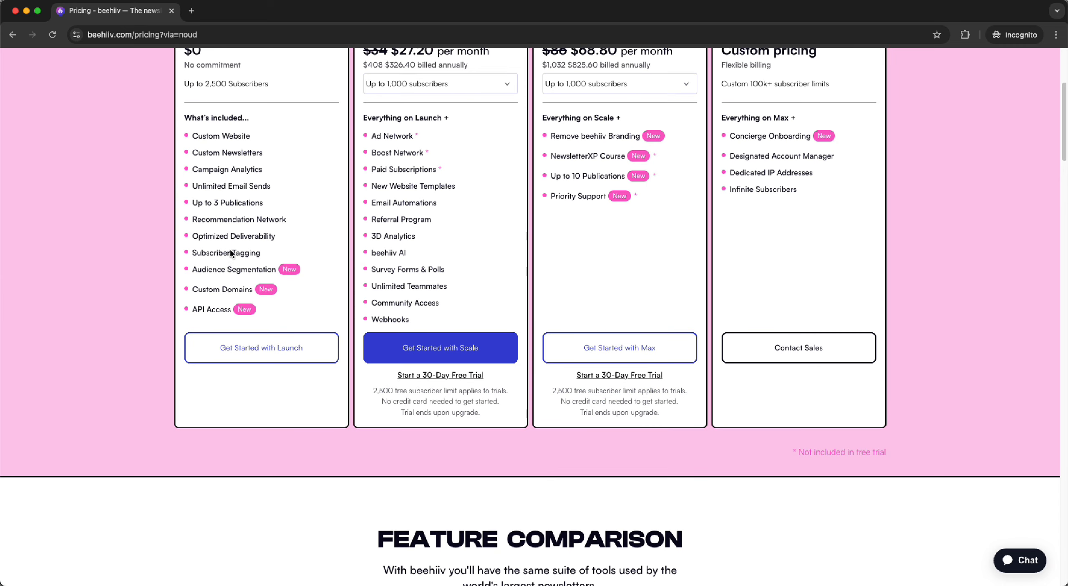
click(230, 338)
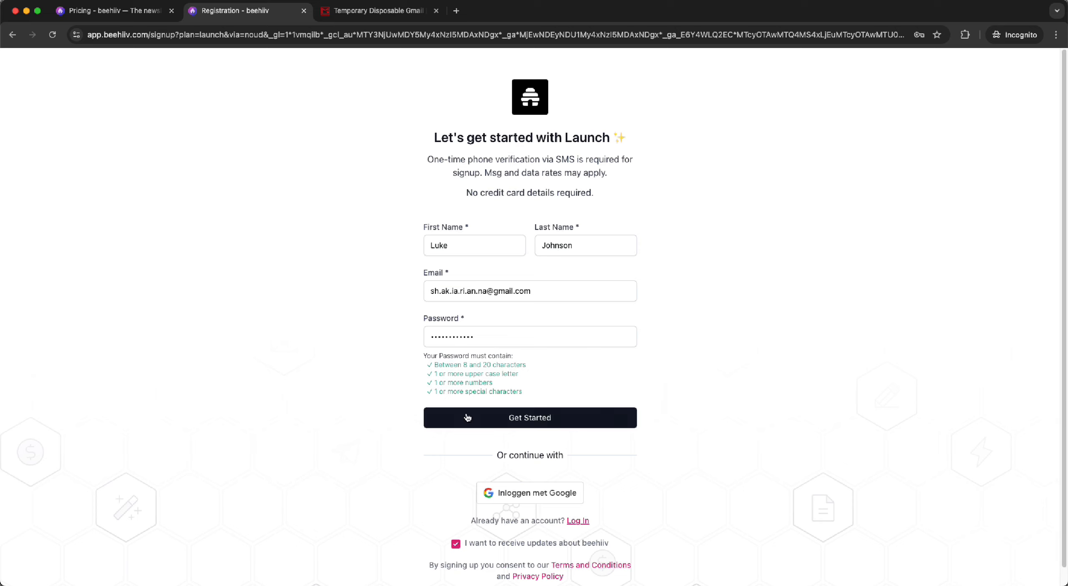
click(455, 419)
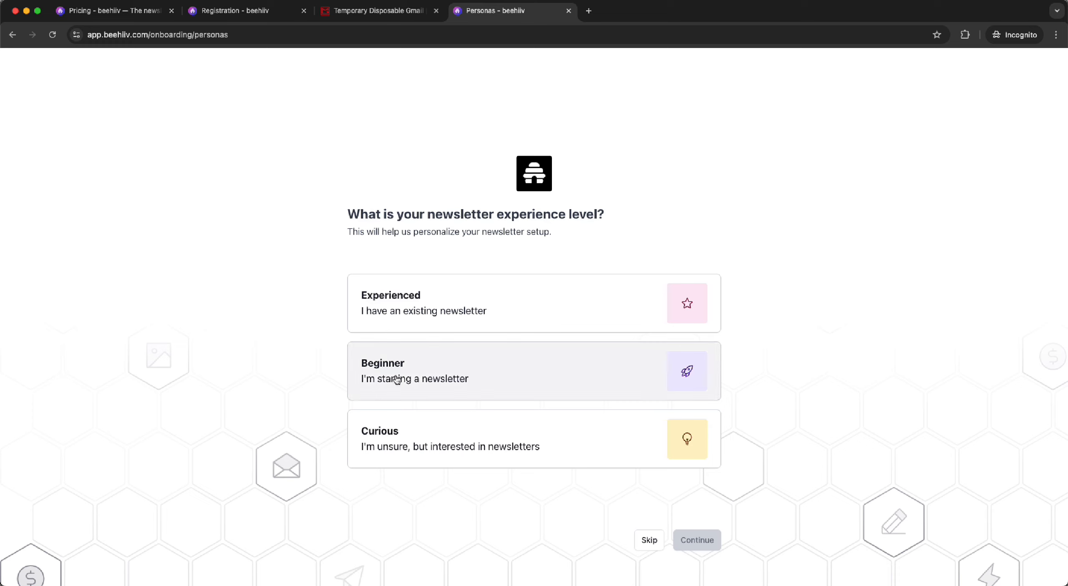
Set the newsletter experience level to Beginner and skip the publication details
click(459, 376)
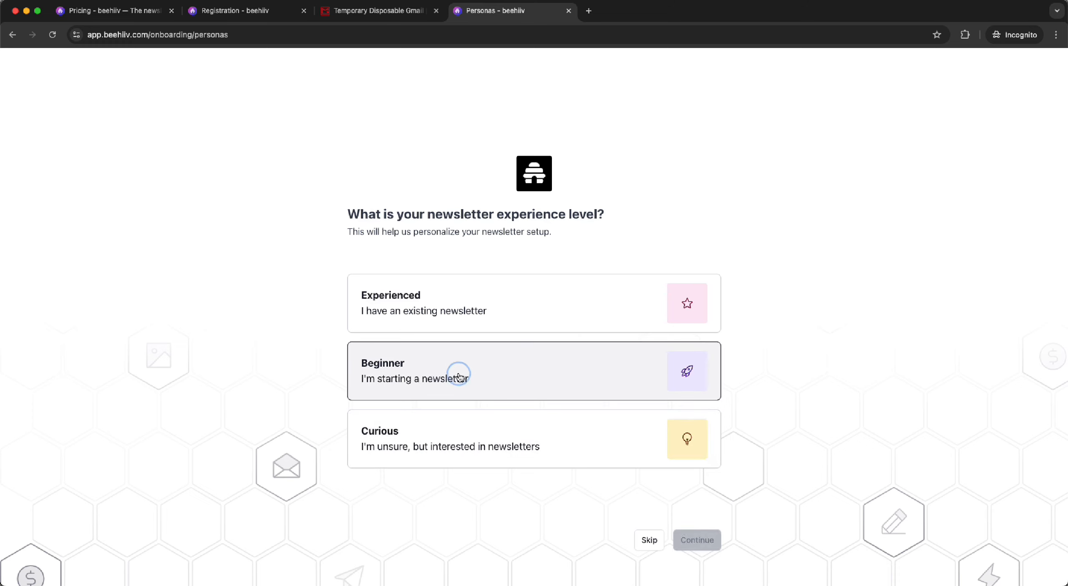
click(704, 539)
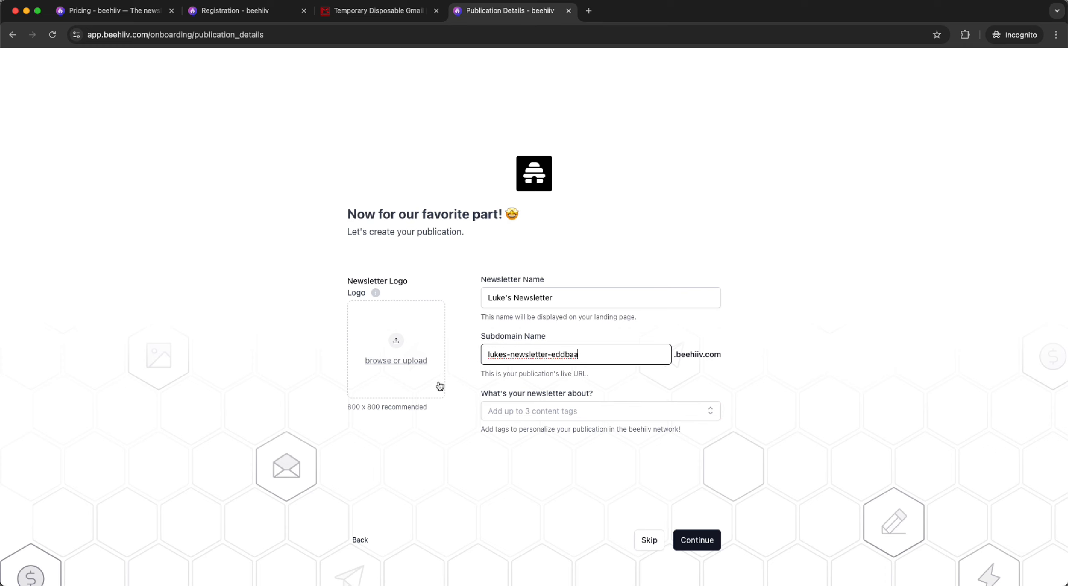
click(649, 539)
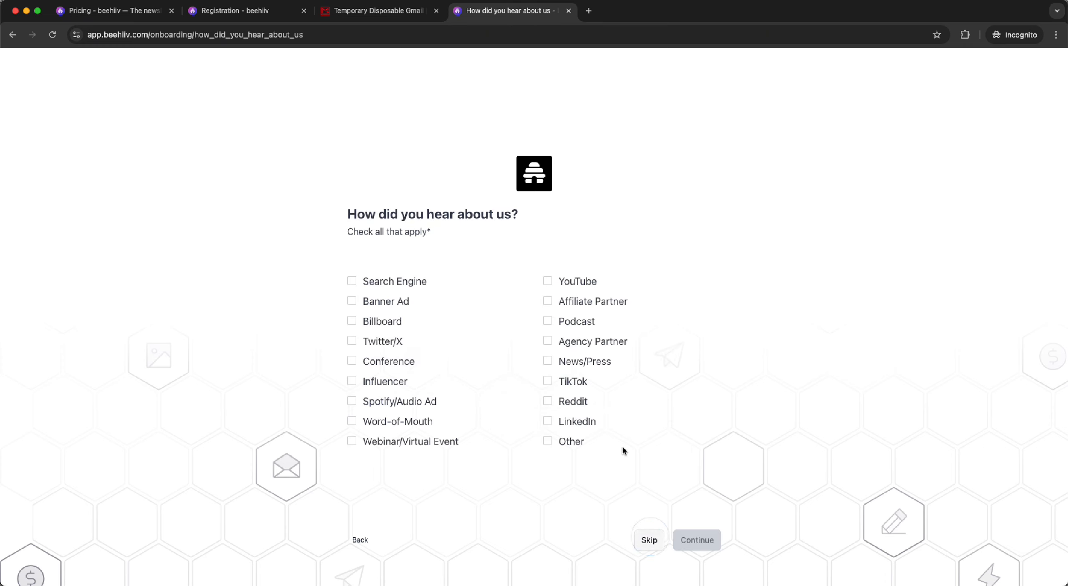
Answer the onboarding questions with YouTube as the referral source and Solo Creator as the publisher type
click(546, 280)
click(686, 536)
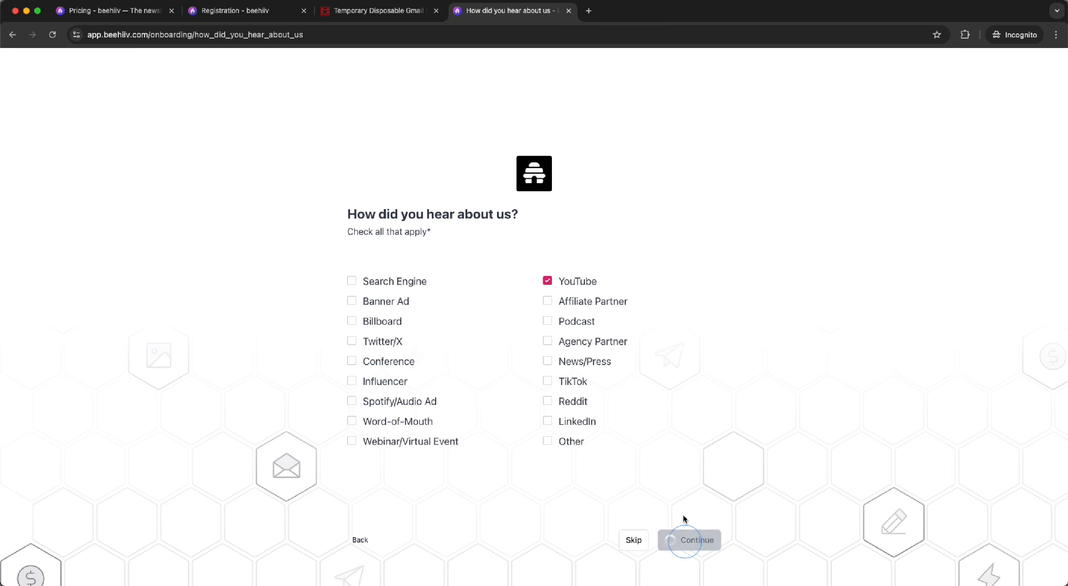
click(425, 327)
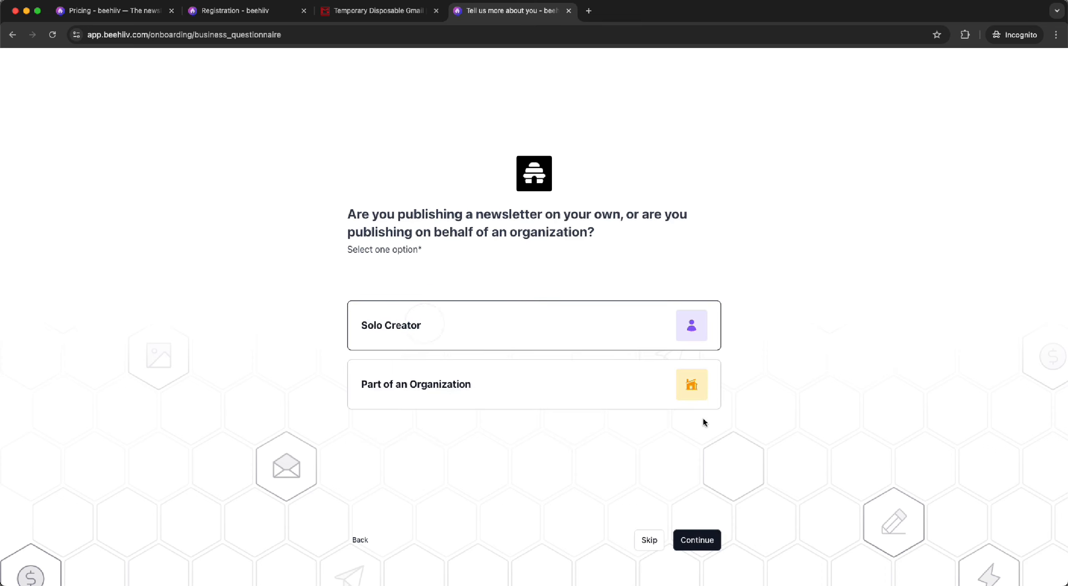
click(702, 540)
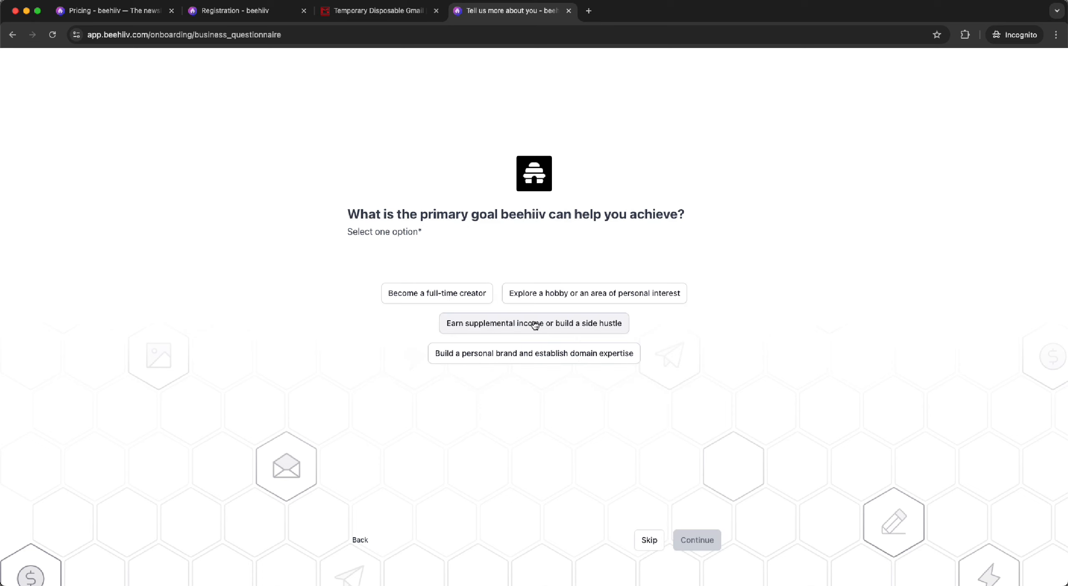
Choose Become a full-time creator as the goal and Weekly publishing, and finish onboarding with the Launch option
click(450, 296)
click(691, 552)
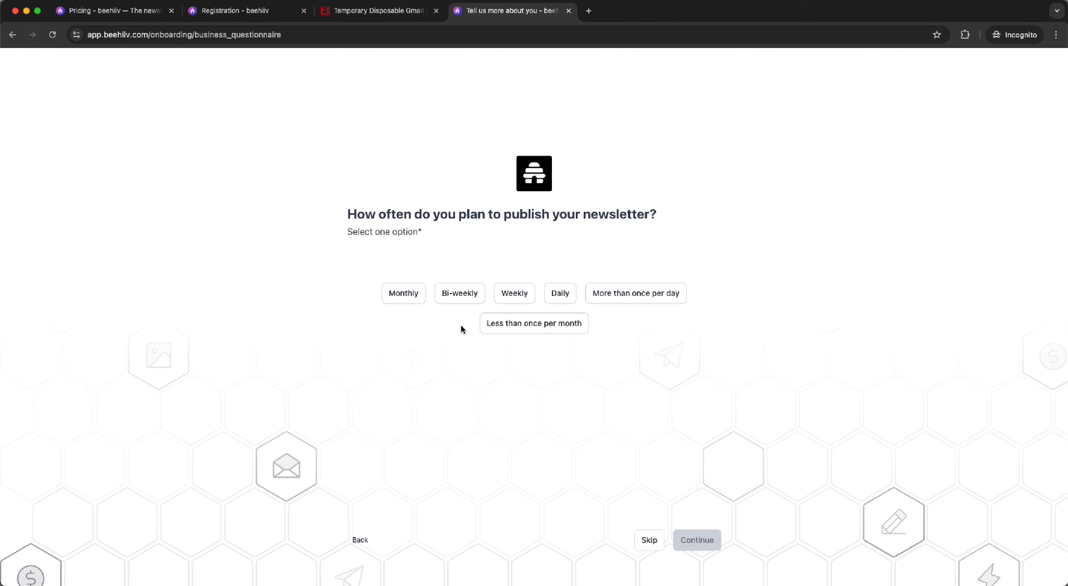
click(503, 297)
click(683, 540)
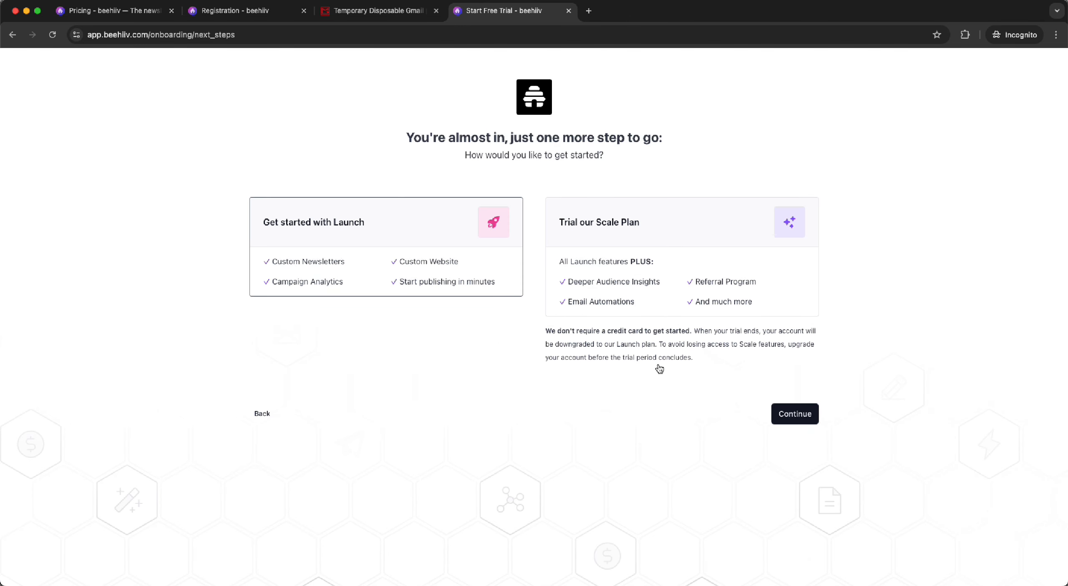
click(795, 414)
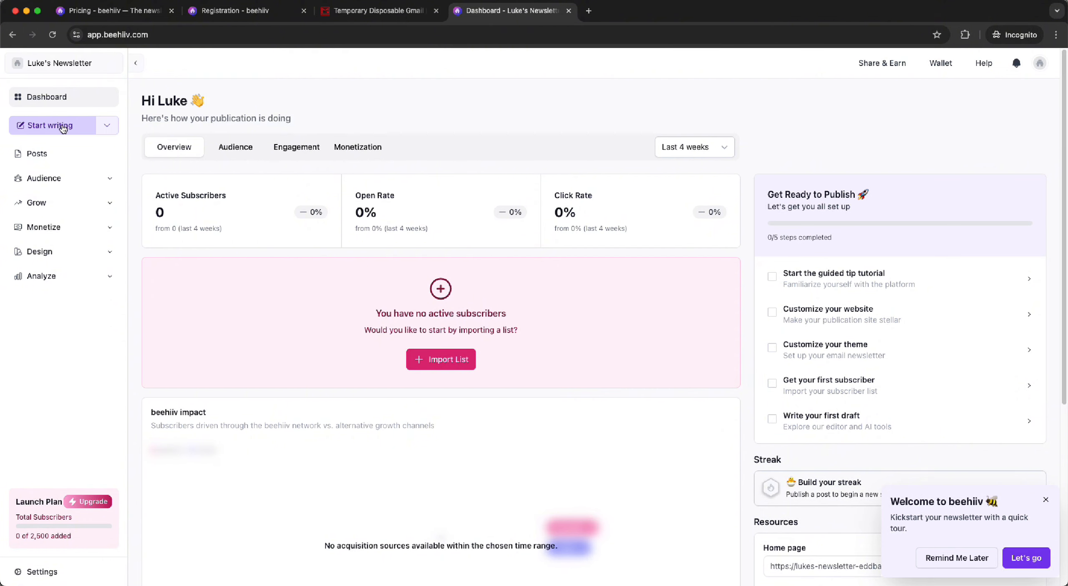
Look through the options for starting a post and open the custom templates page
click(135, 63)
click(35, 63)
click(109, 127)
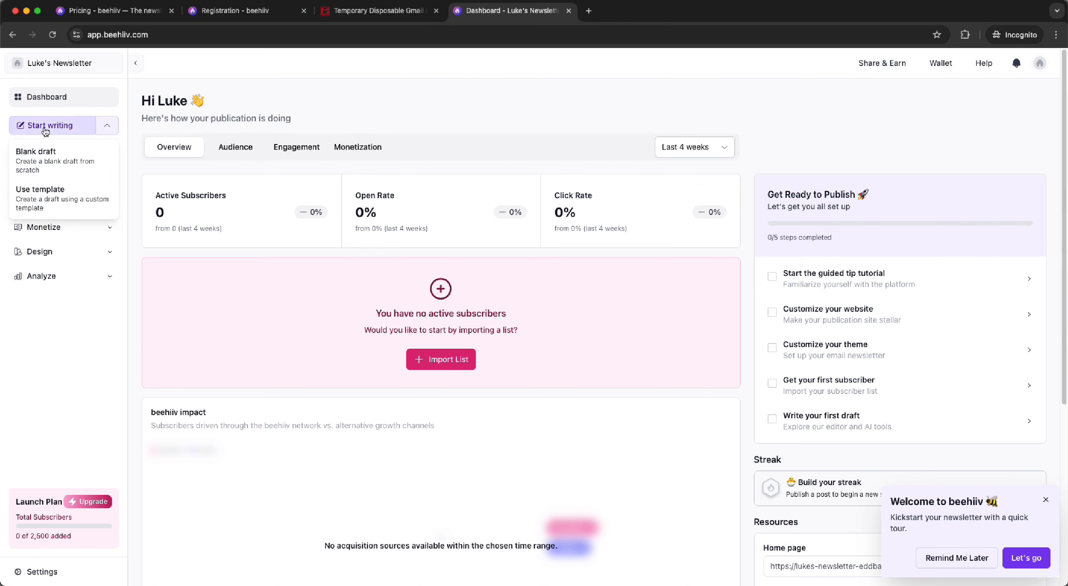
click(104, 125)
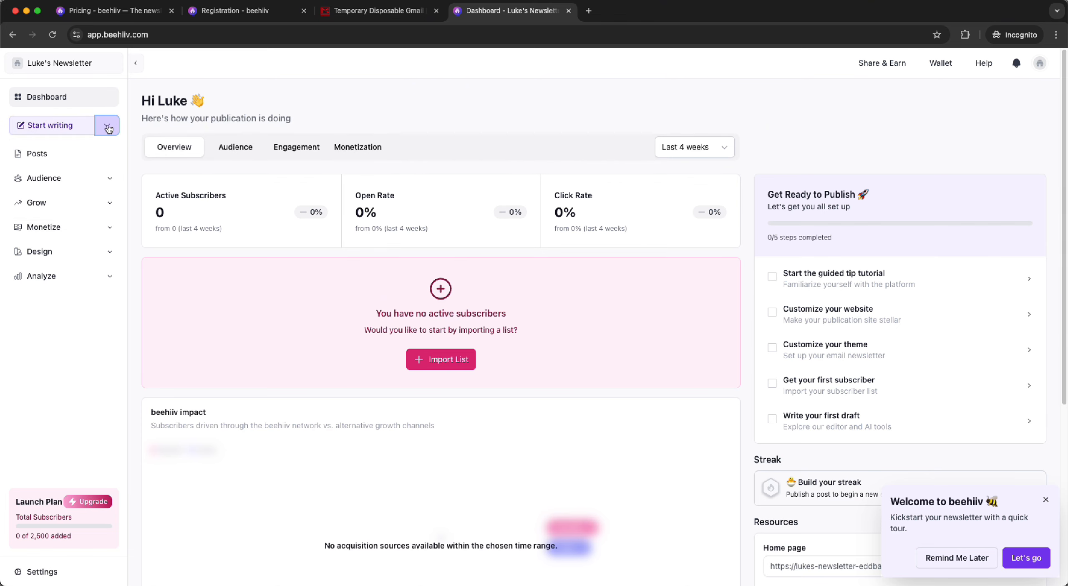
click(105, 126)
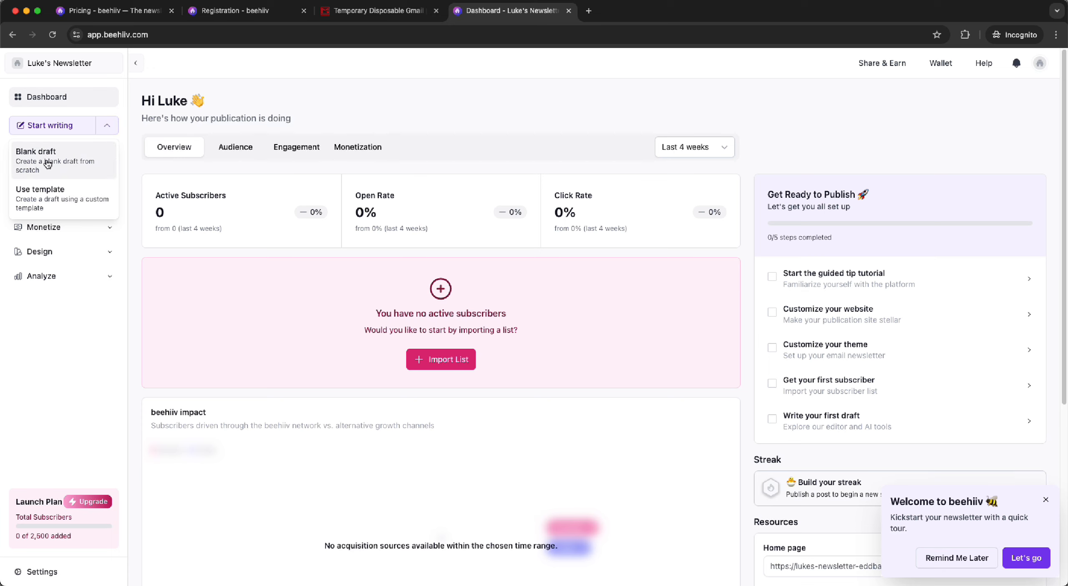
click(58, 199)
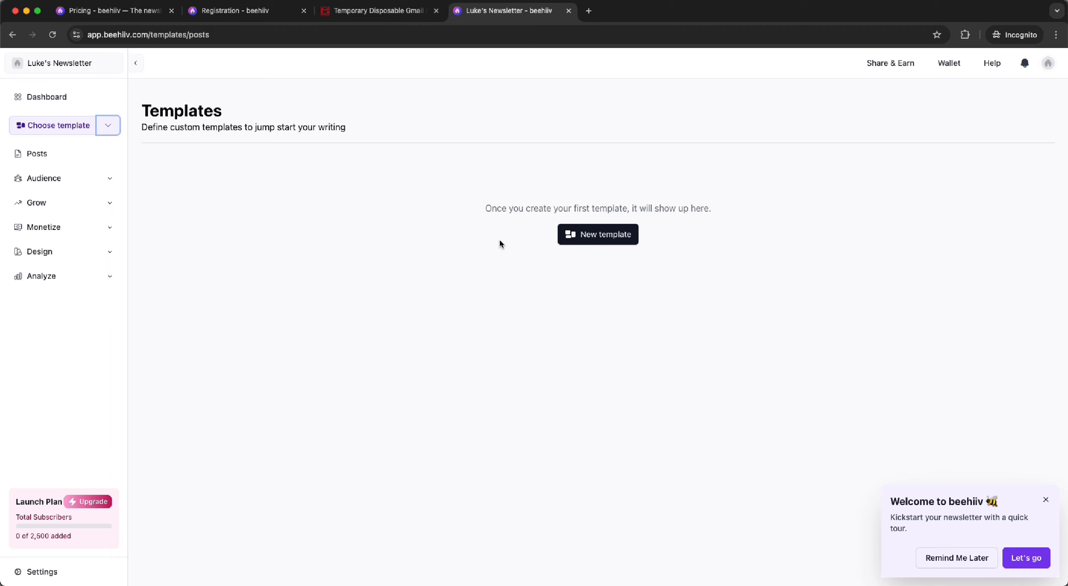
Create a new post as a blank draft and check which content blocks its body can hold
click(108, 127)
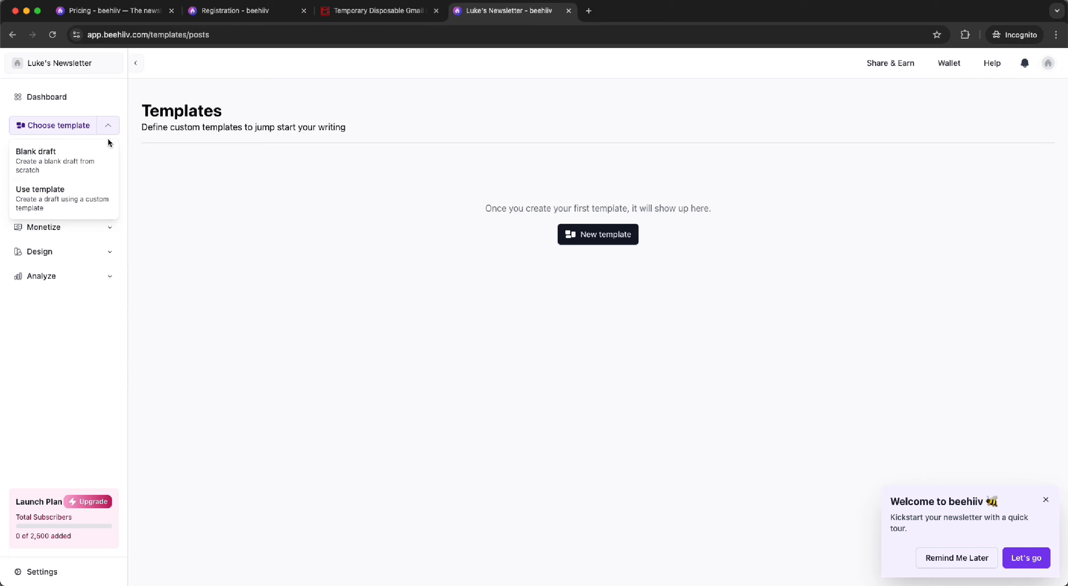
click(48, 153)
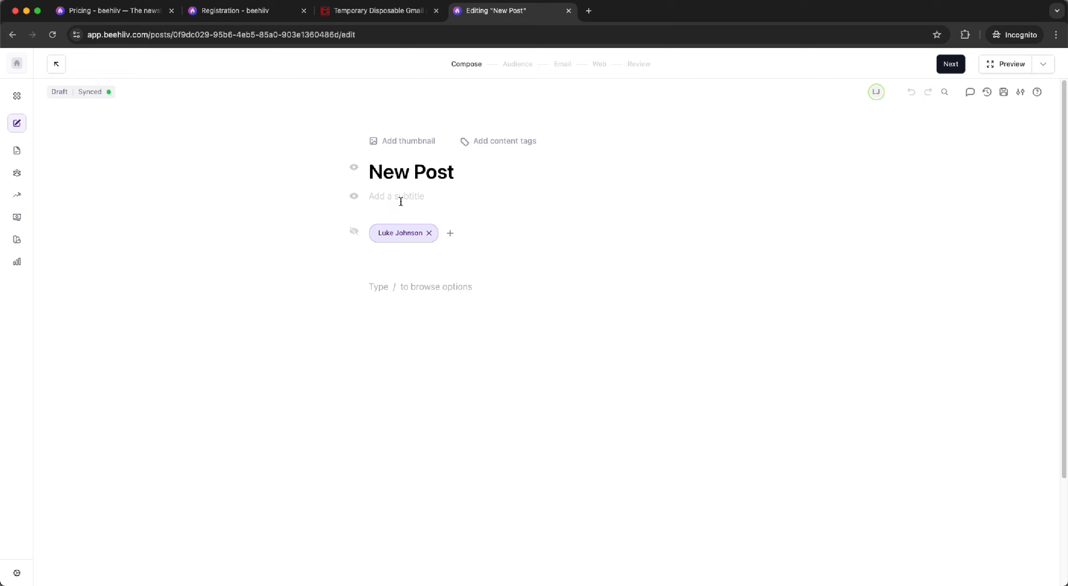
text(/)
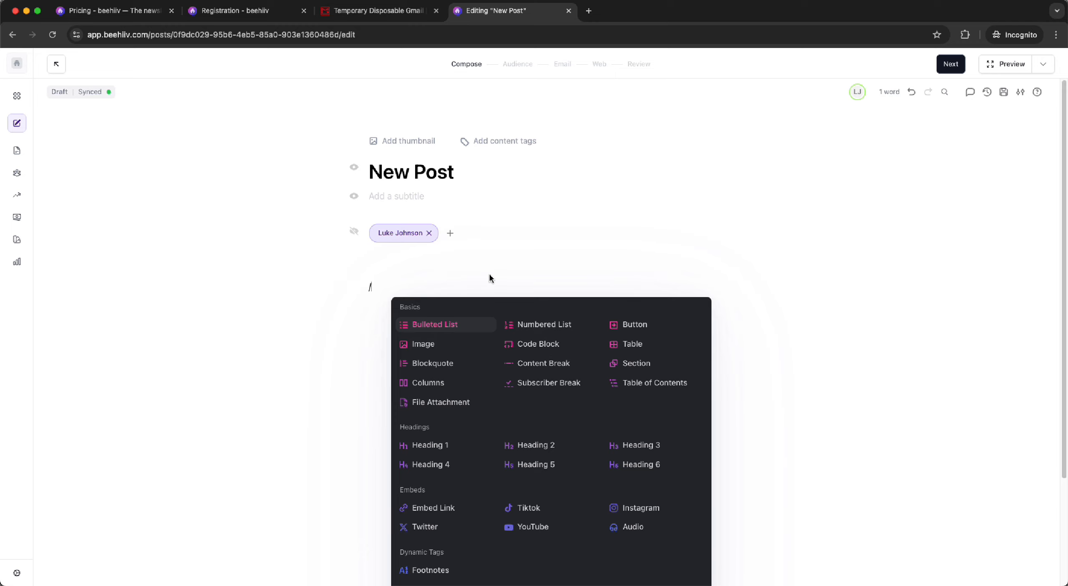
key(BackSpace)
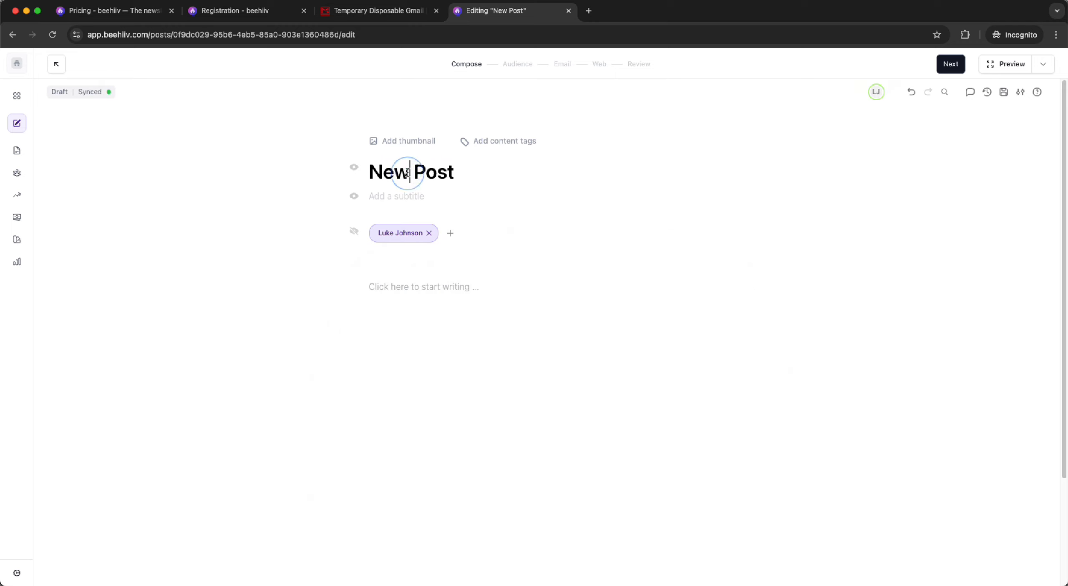
Title the post "This is my first post" and add the subtitle "Please read the whole post"
triple_click(407, 172)
text(This is)
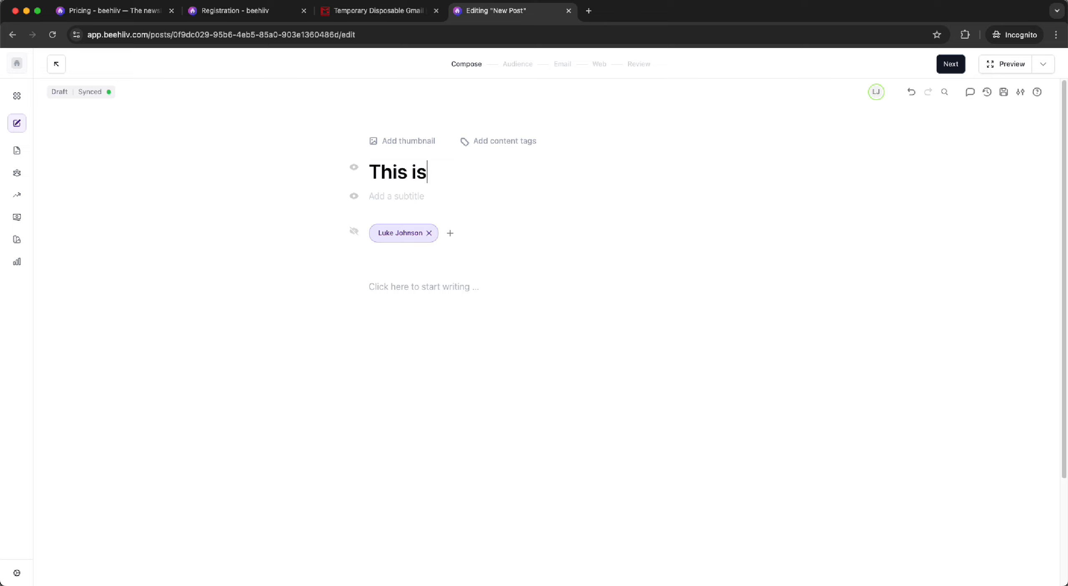
text( my first post)
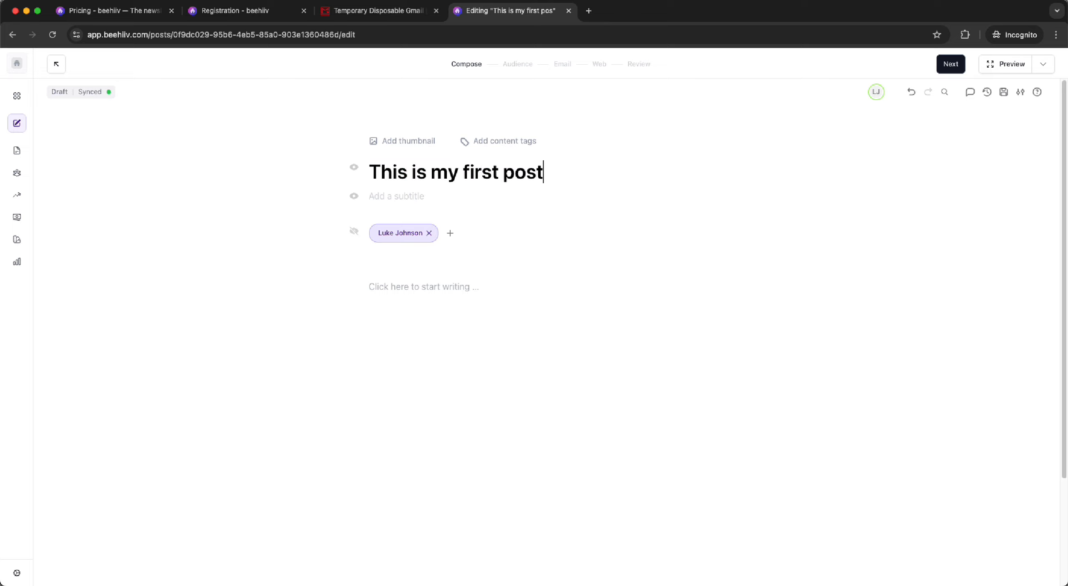
key(Tab)
key(Tab)
text(P)
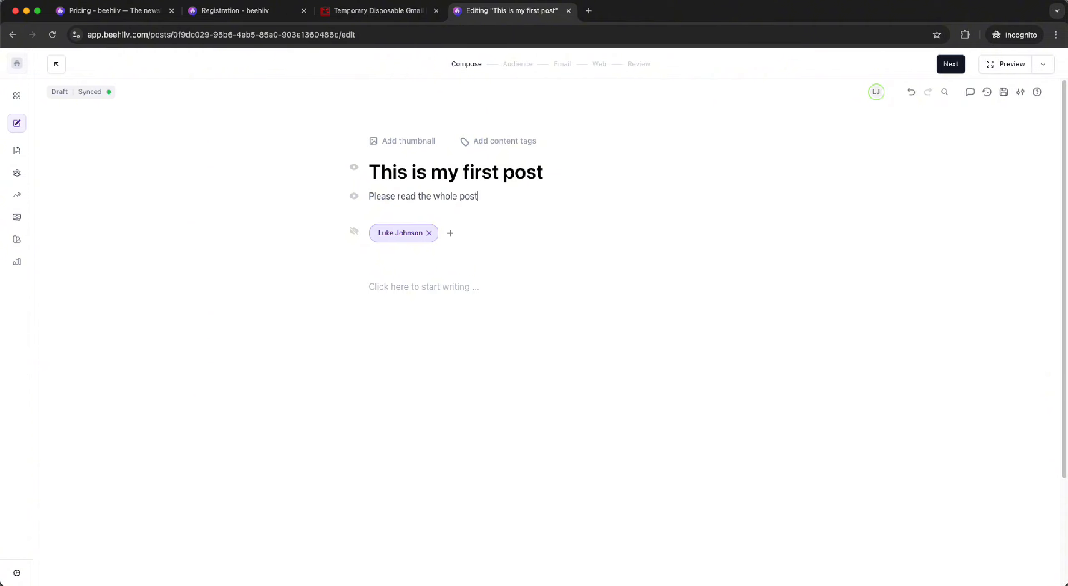
Write the body text "This is the content of my first post. Hope you like it."
click(448, 286)
text(This is the c)
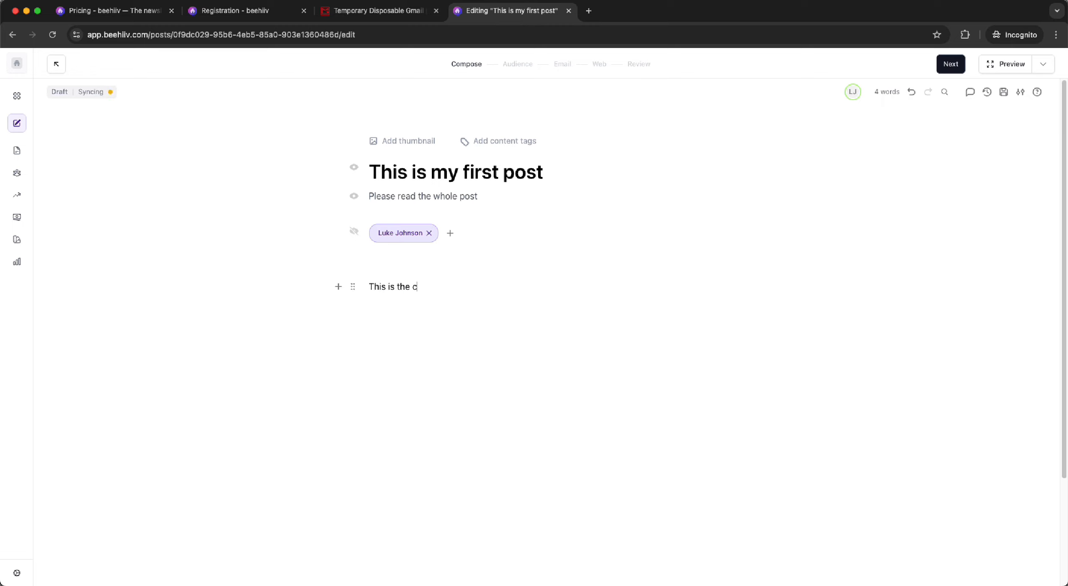
text(ontent of my first post. Hope )
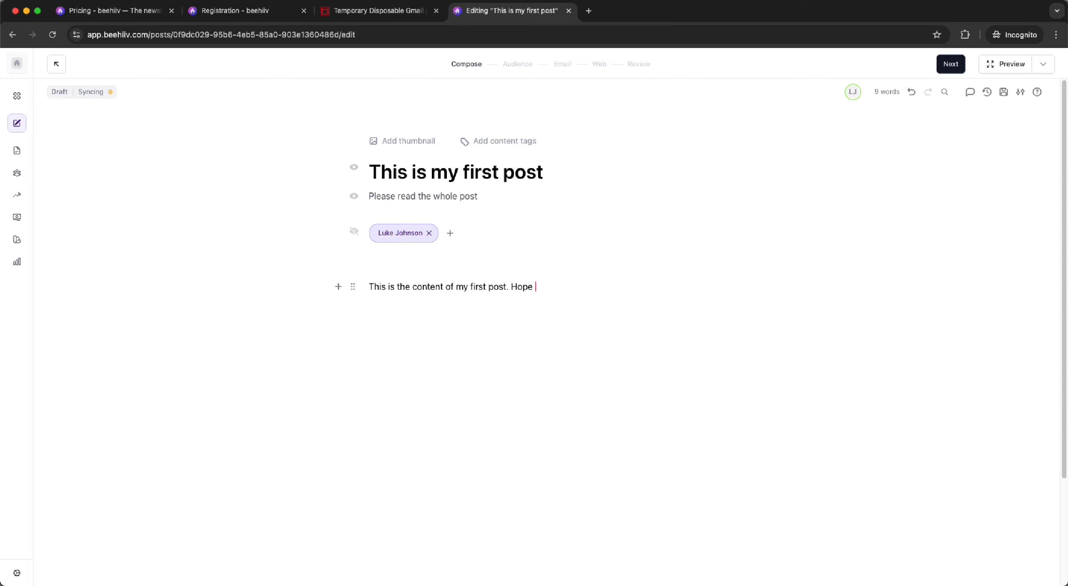
text(you like it.)
Check the byline's email visibility option and remove the author from the post
click(354, 231)
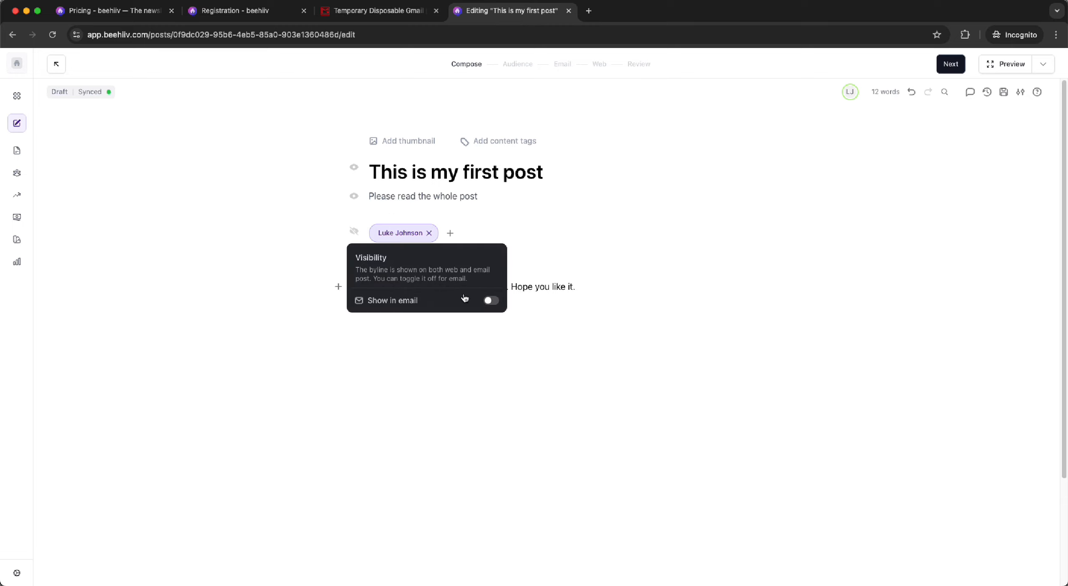
click(354, 231)
click(428, 232)
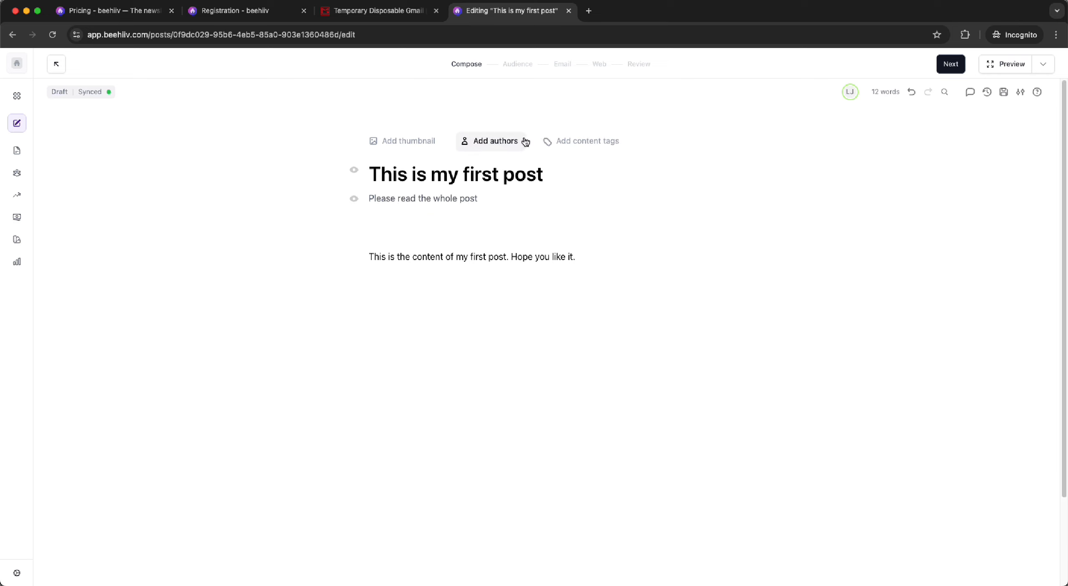
Examine the post's thumbnail, author and title visibility options
click(415, 142)
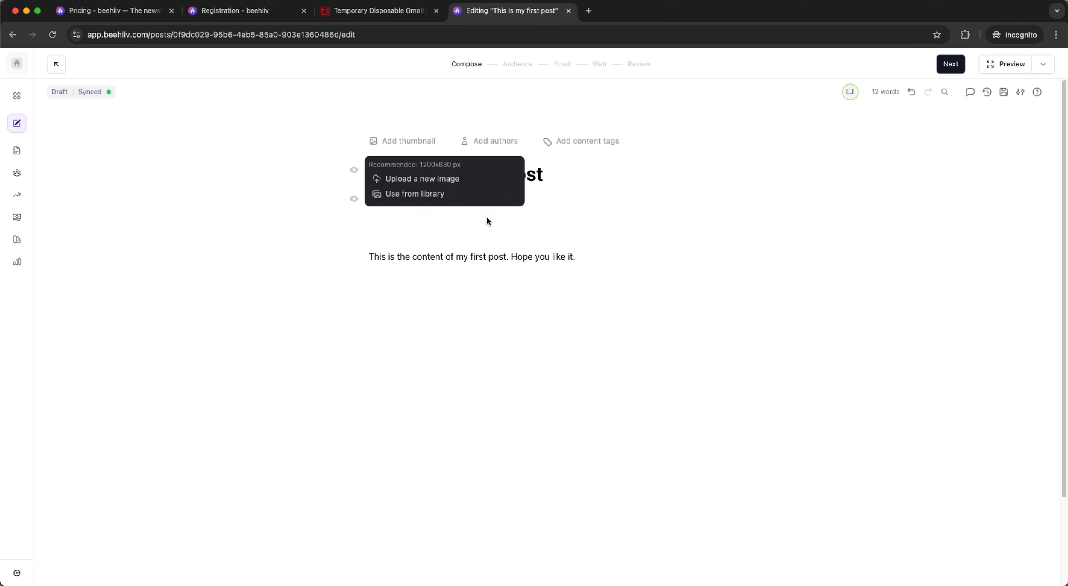
click(490, 141)
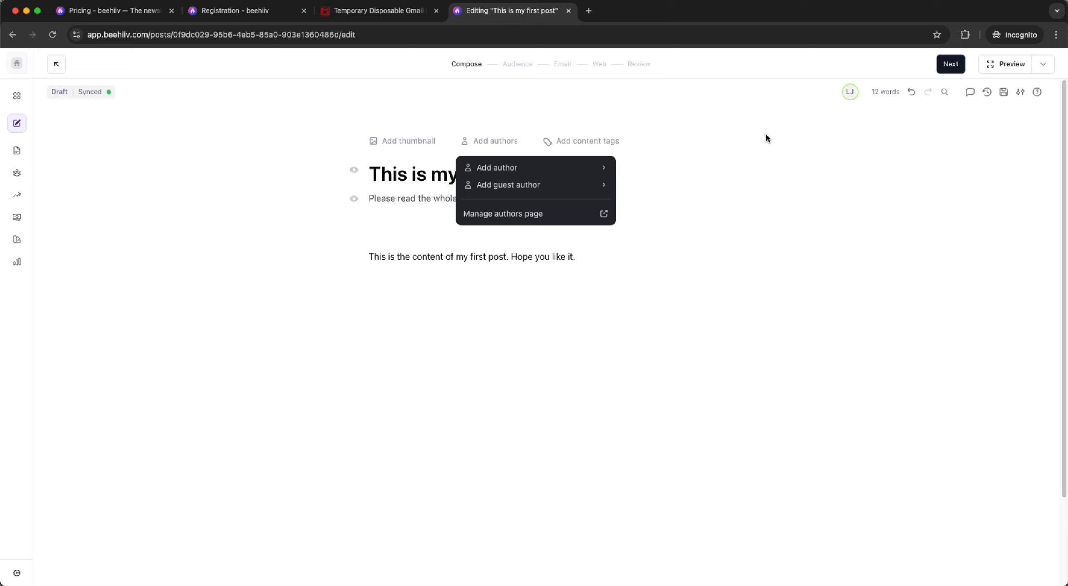
click(881, 138)
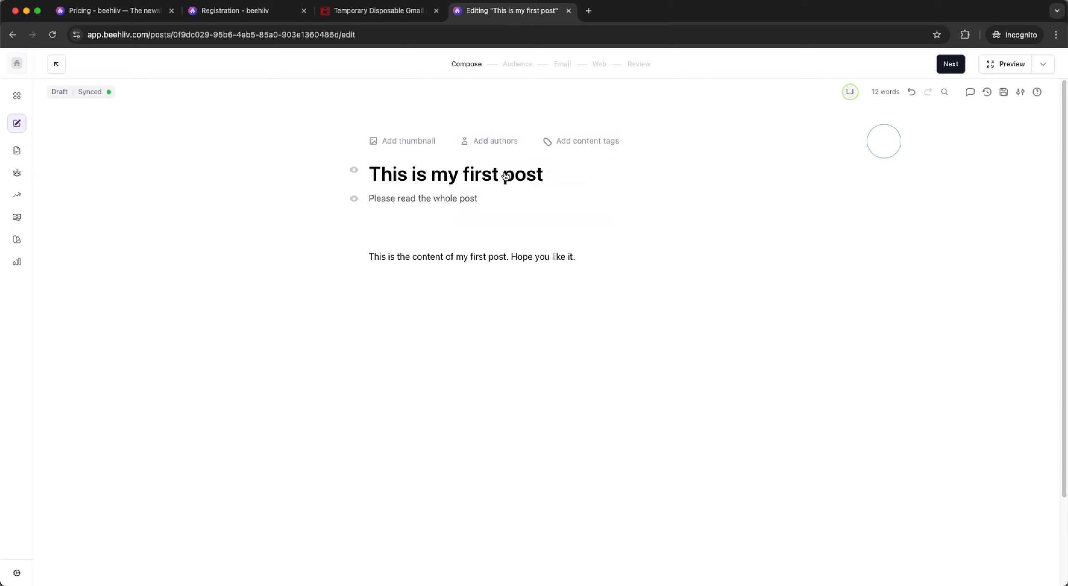
click(351, 175)
Insert a Subscriber Break on a new line below the body text and delete it again
click(504, 294)
key(Return)
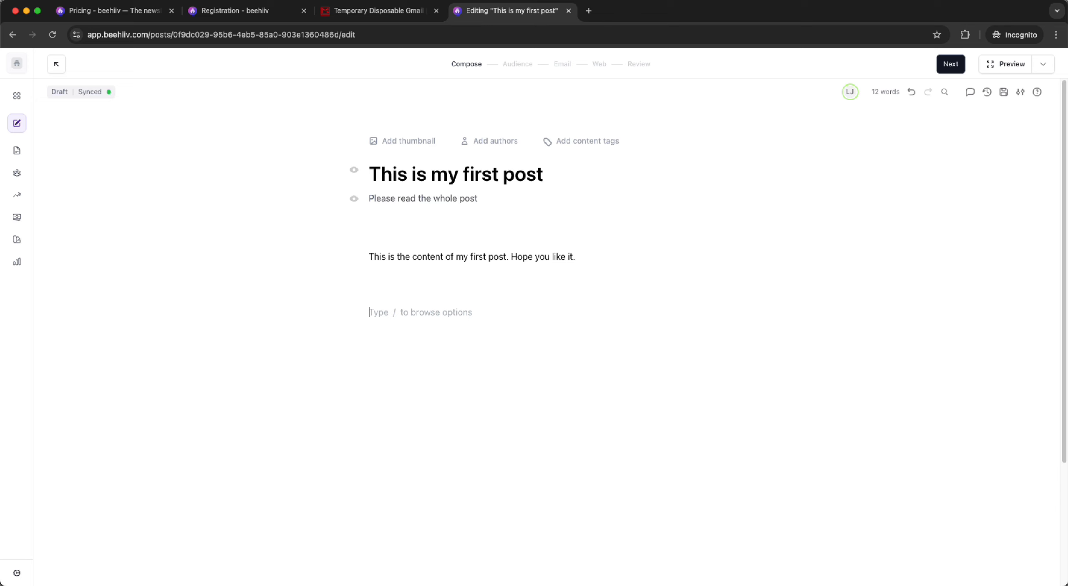
text(/)
scroll(469, 396, down, 4)
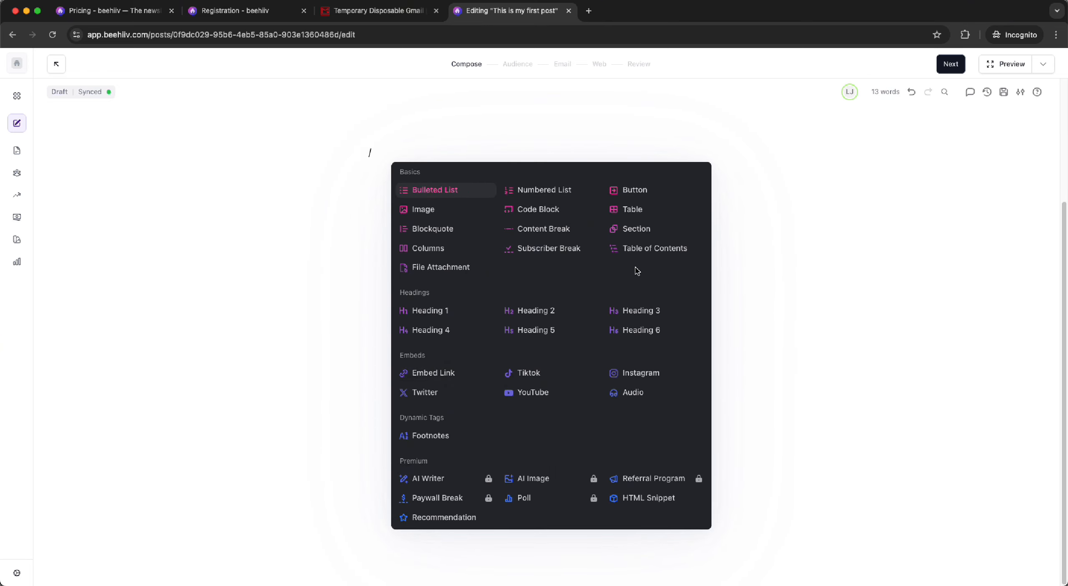
click(547, 252)
scroll(532, 275, up, 3)
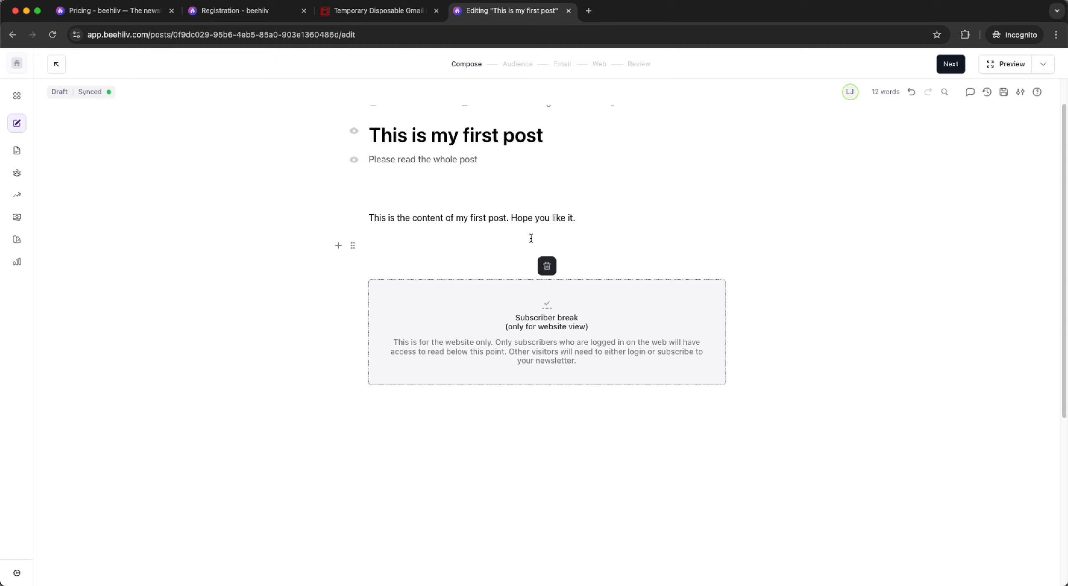
click(546, 266)
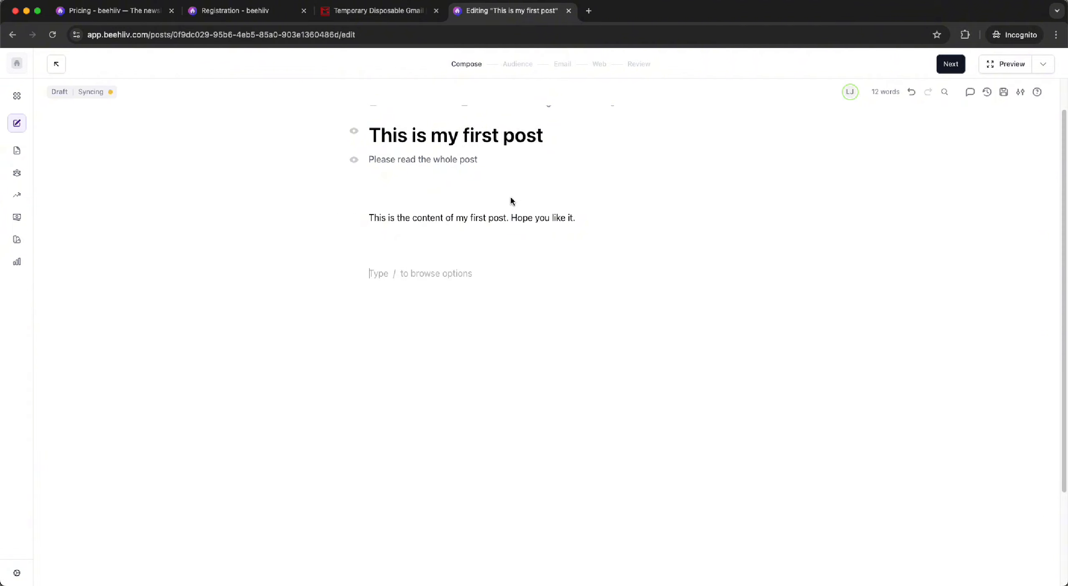
Delete the empty lines below the body text and the period at its end
key(BackSpace)
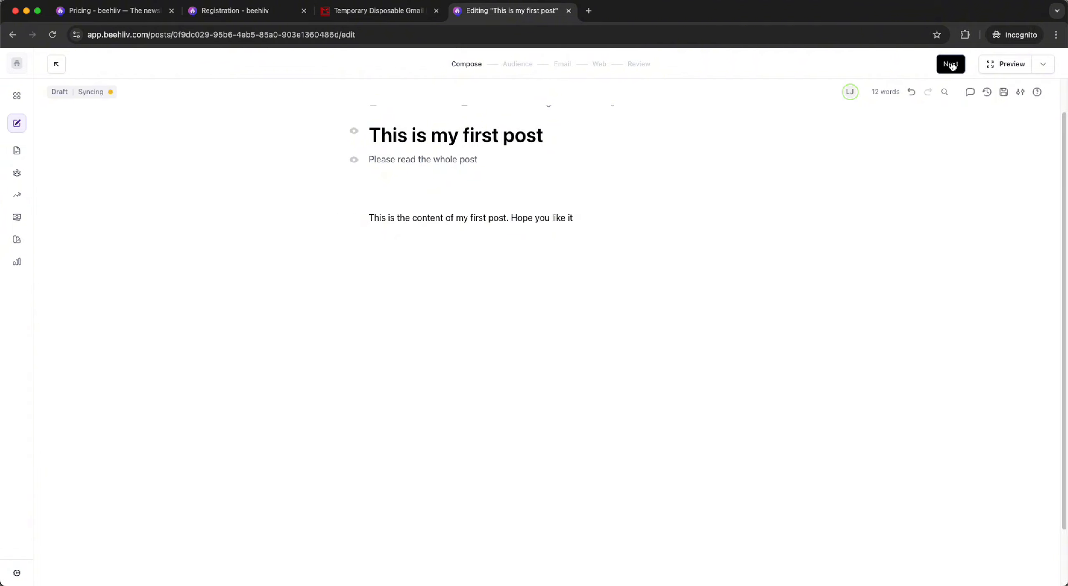
scroll(502, 171, up, 1)
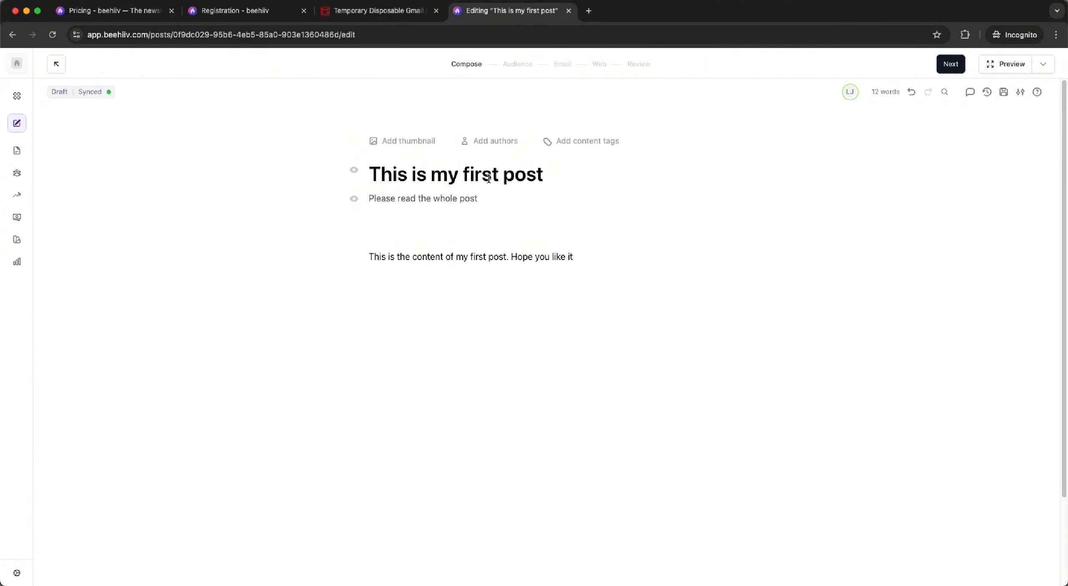
Preview the post as a web page on desktop and mobile, and as an email on mobile and desktop
click(995, 65)
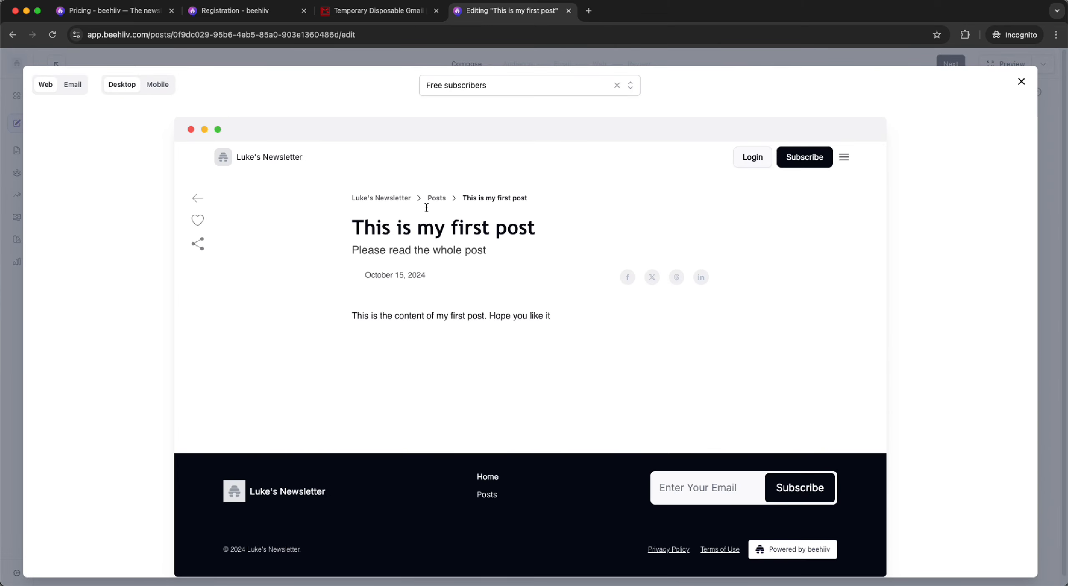
click(157, 85)
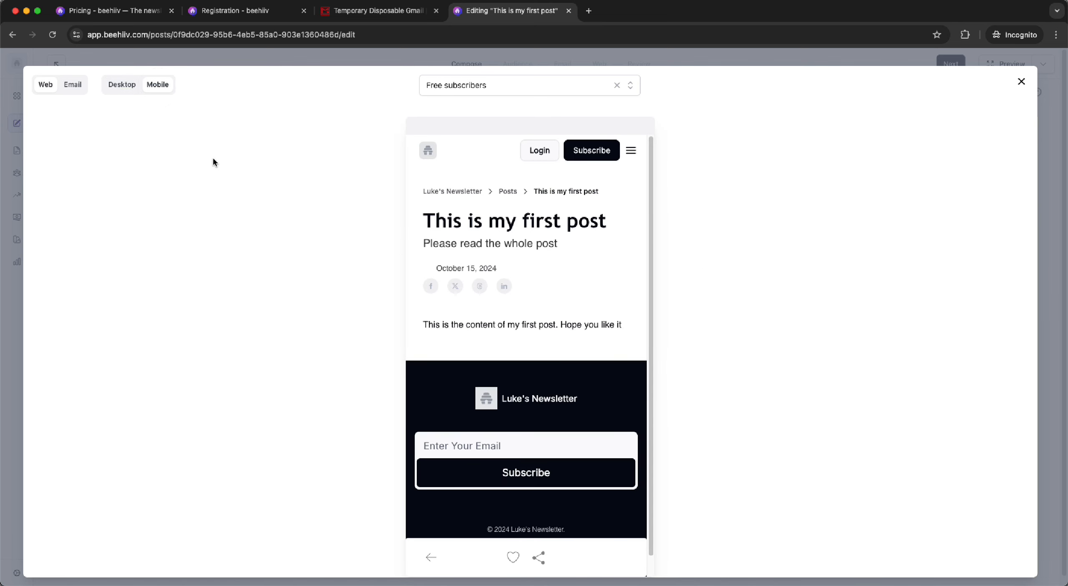
click(76, 86)
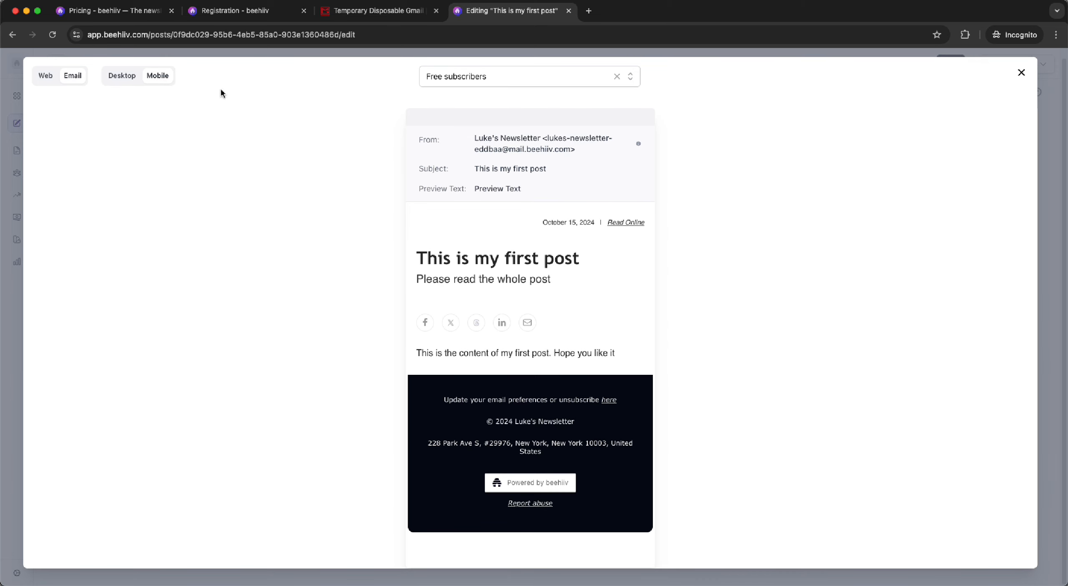
click(116, 76)
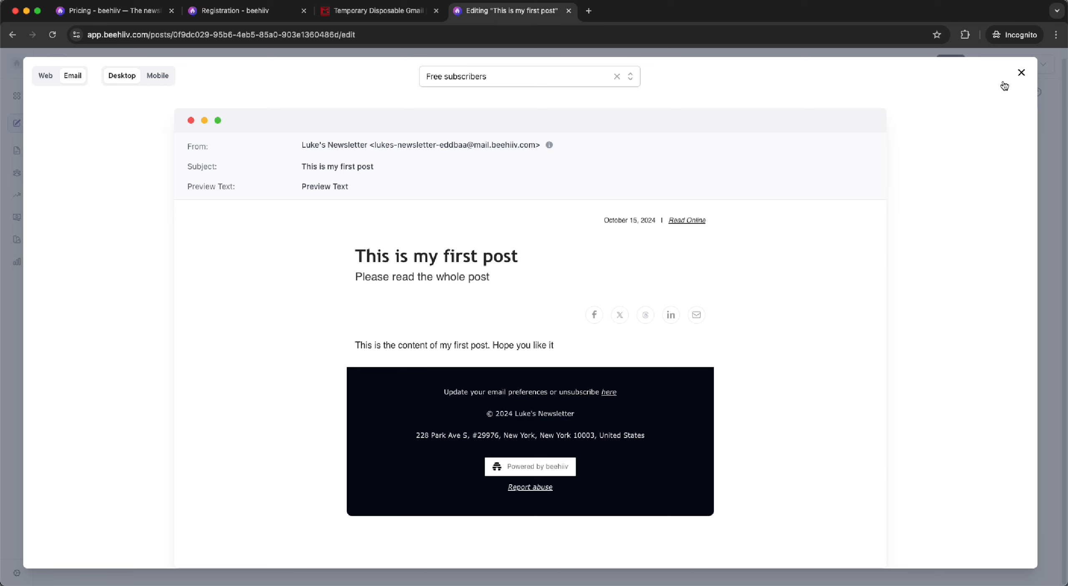
click(1021, 72)
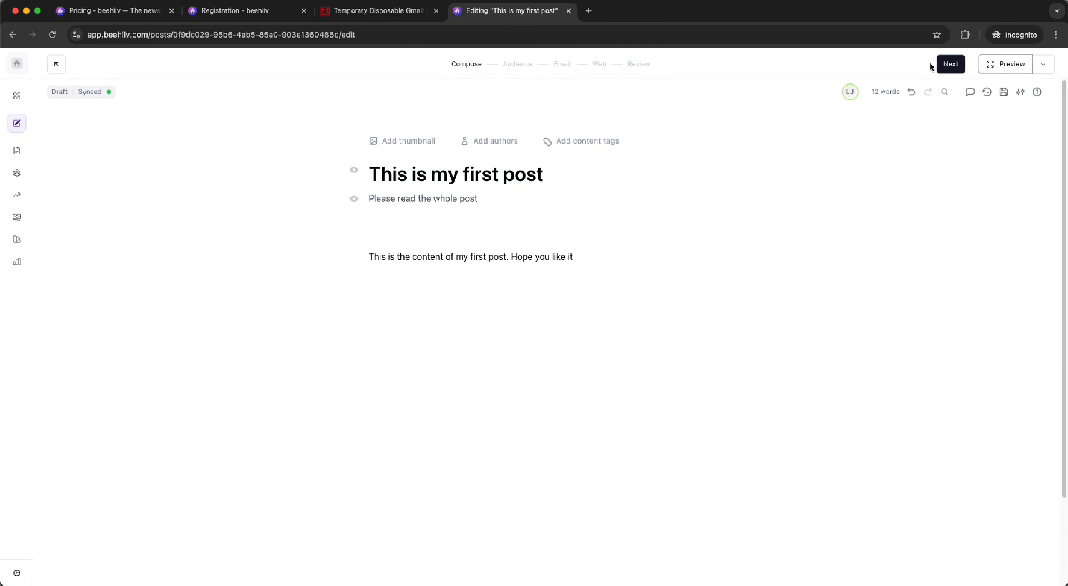
Proceed to the audience settings, deselect All Free Subscribers as the email audience and select it again
click(951, 63)
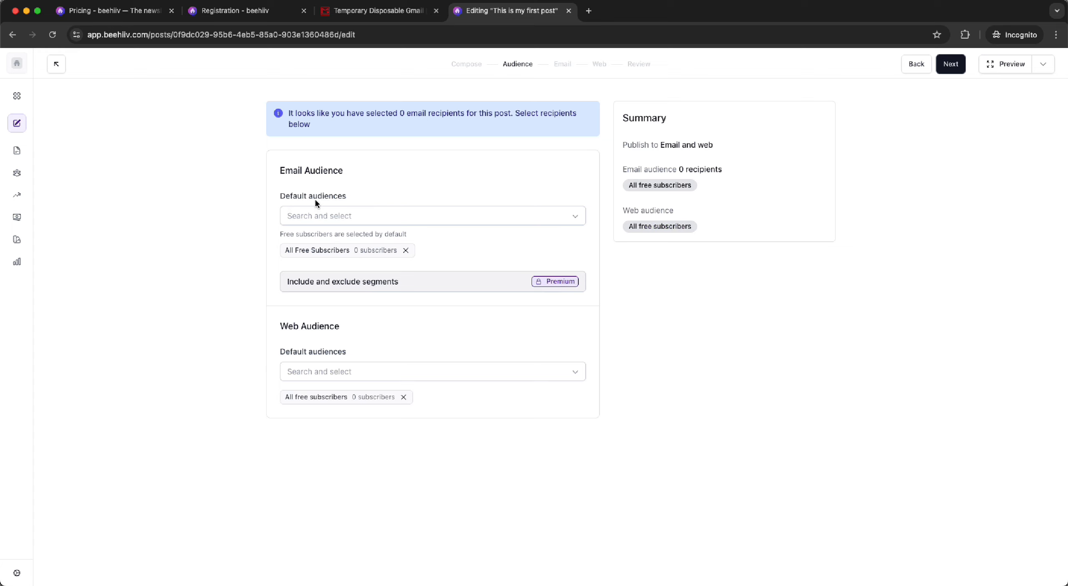
click(296, 214)
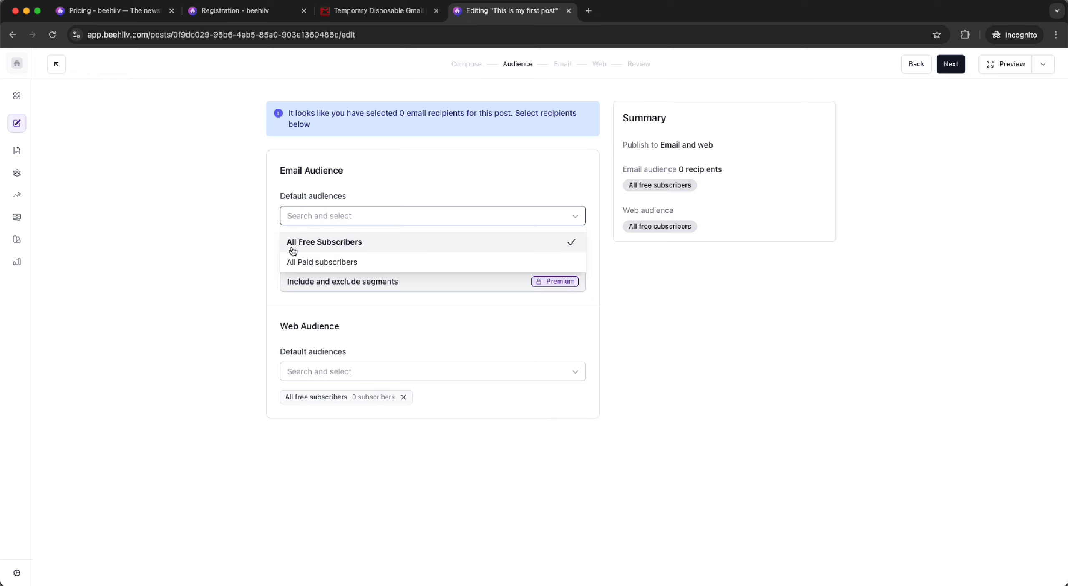
click(294, 251)
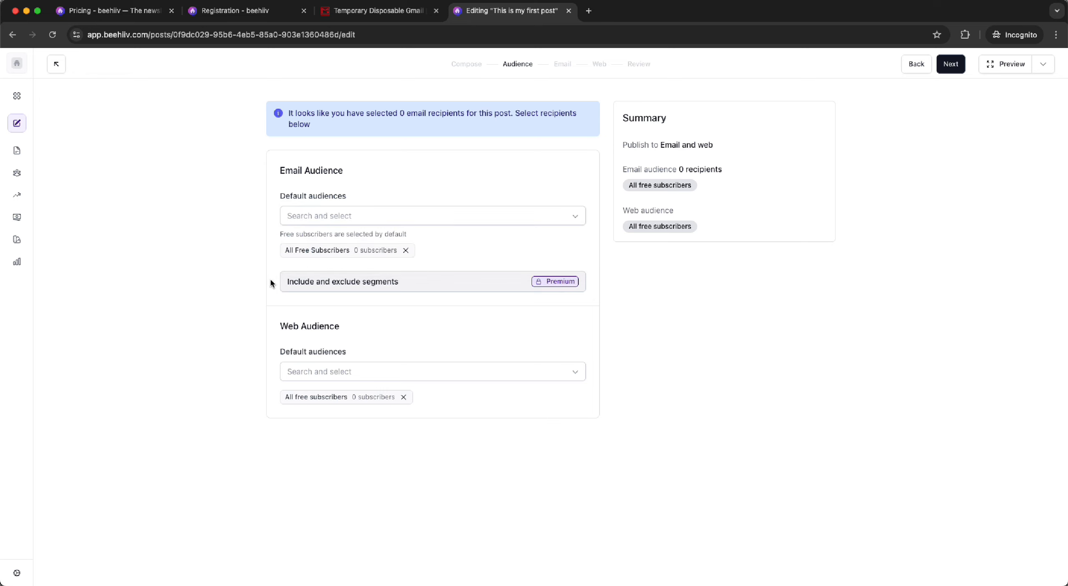
click(294, 169)
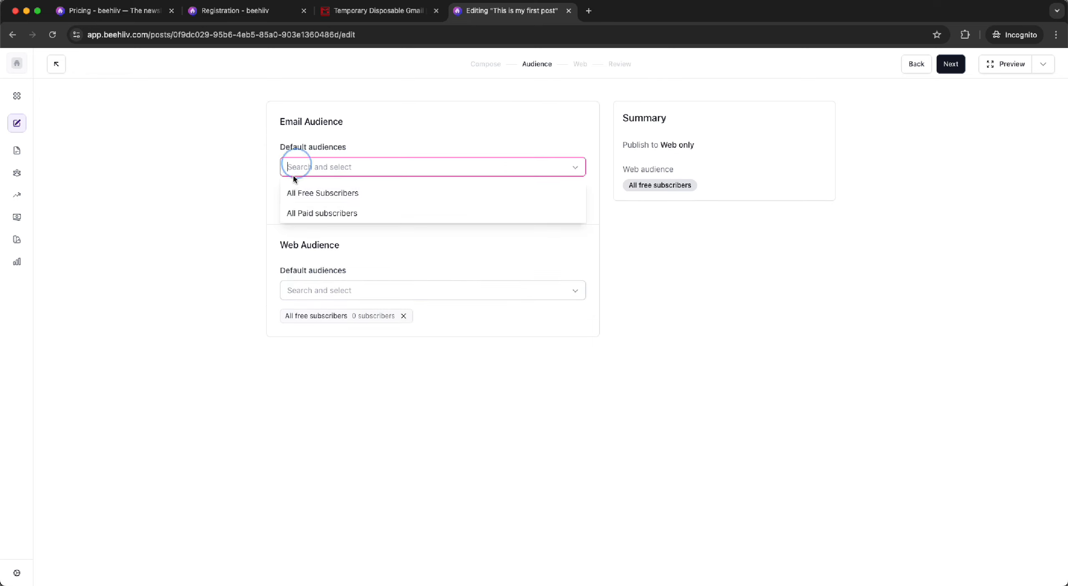
click(292, 192)
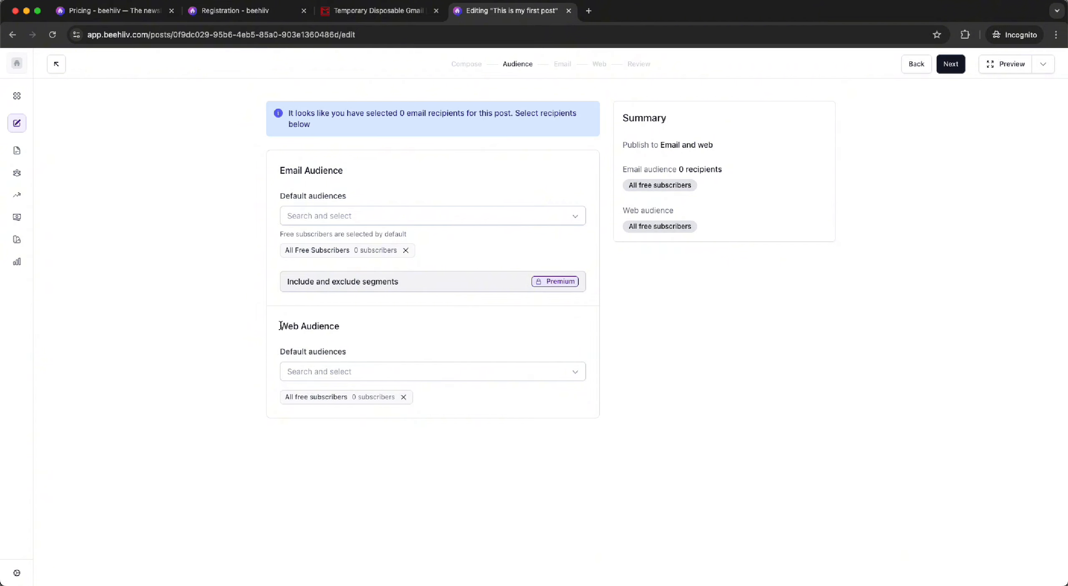
drag(280, 326, 406, 338)
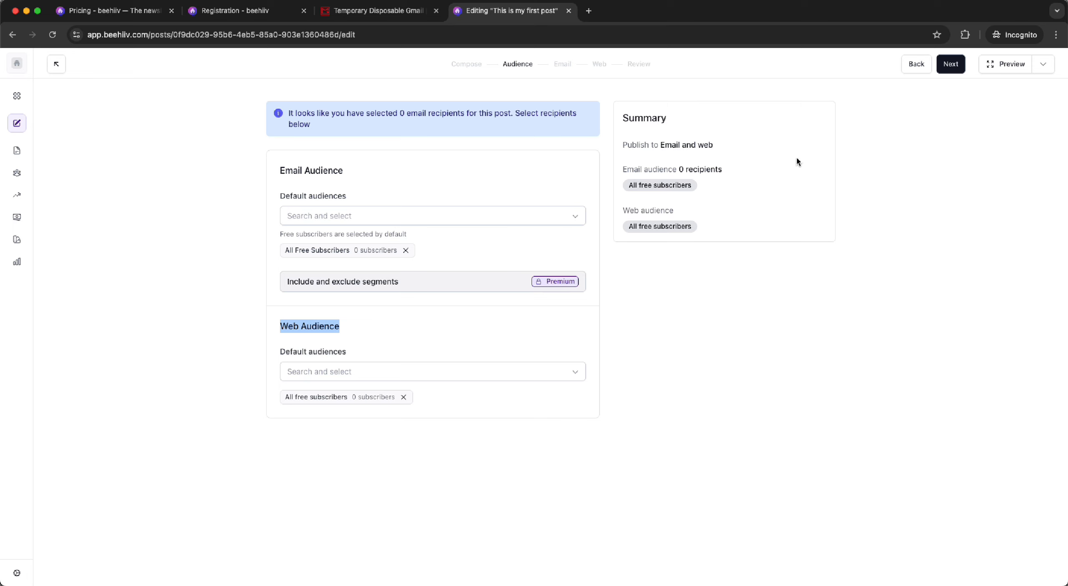
Proceed to the email settings and enable Likes & Comments among the email header buttons
click(953, 66)
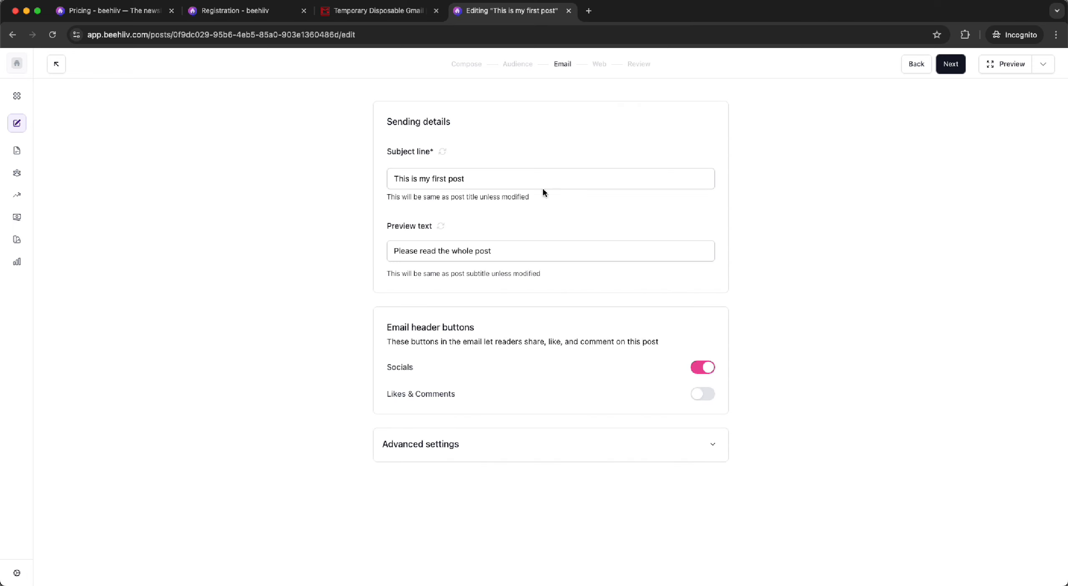
drag(475, 182, 361, 190)
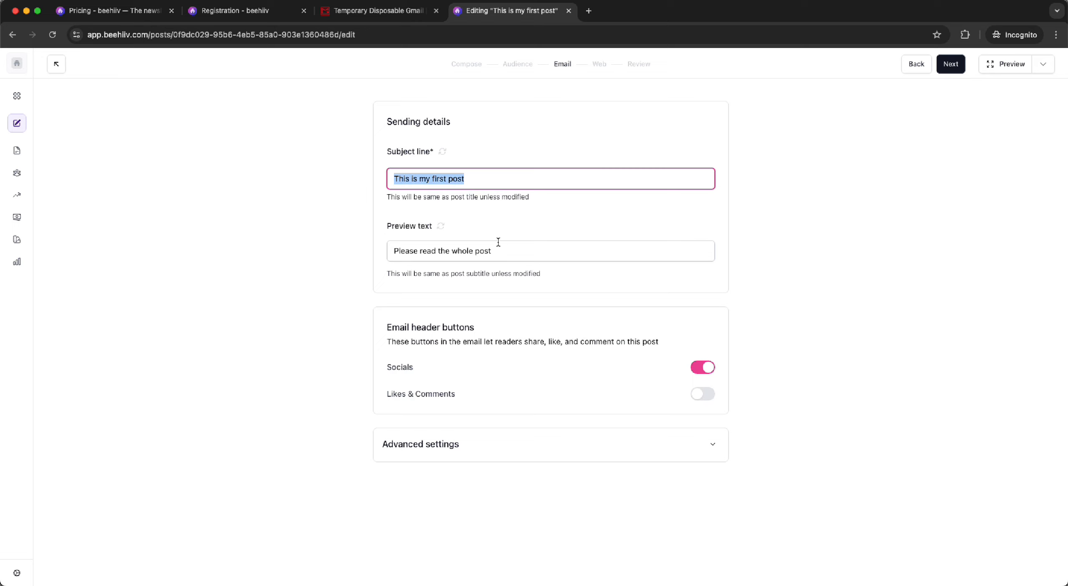
drag(498, 242, 281, 229)
click(291, 325)
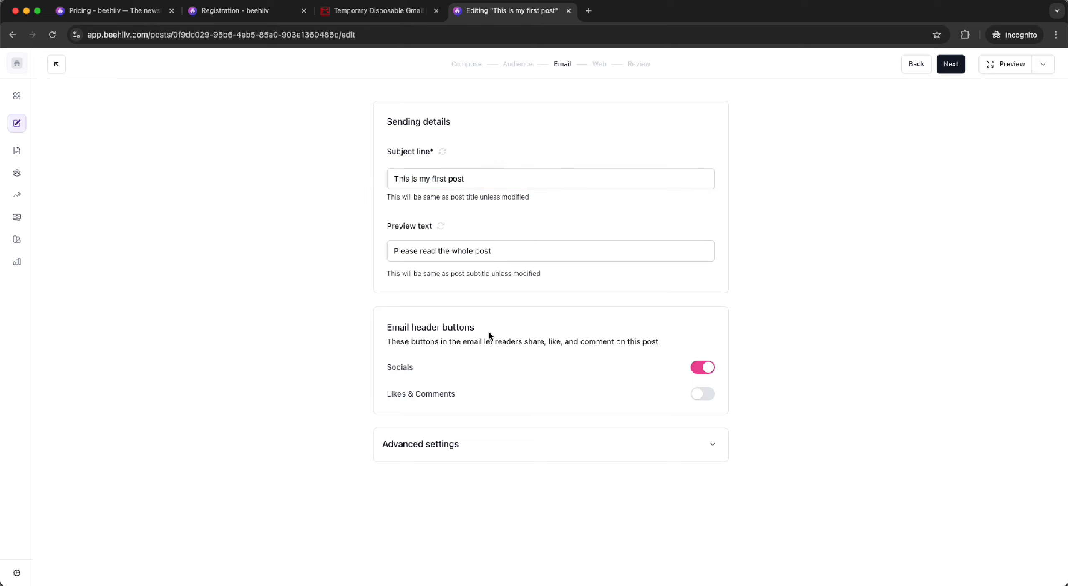
click(697, 399)
Enable Custom Read Online URL in the email's advanced settings and enter "my first post" as the URL
click(403, 454)
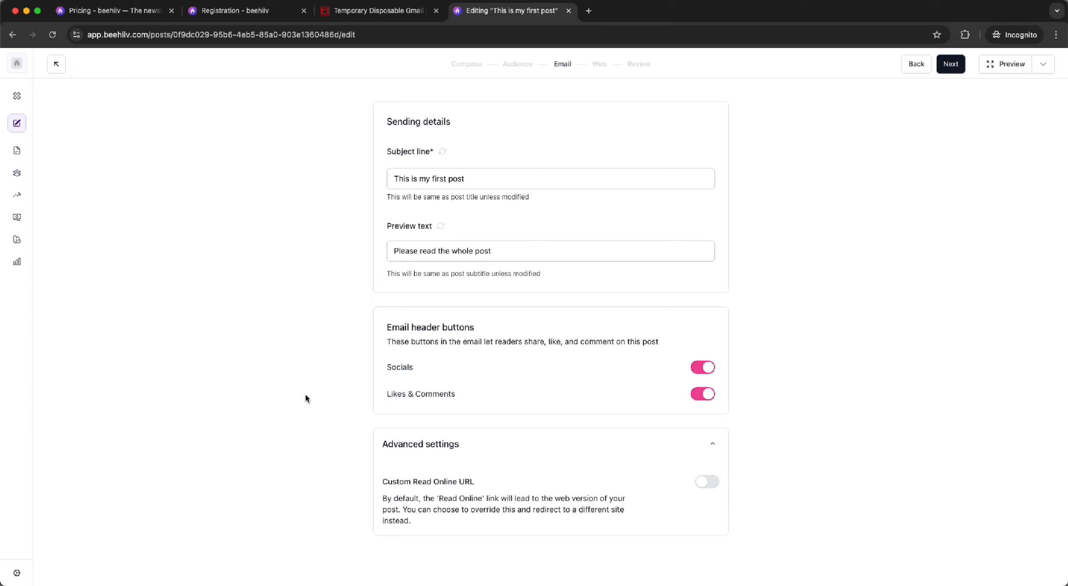
click(704, 483)
click(394, 544)
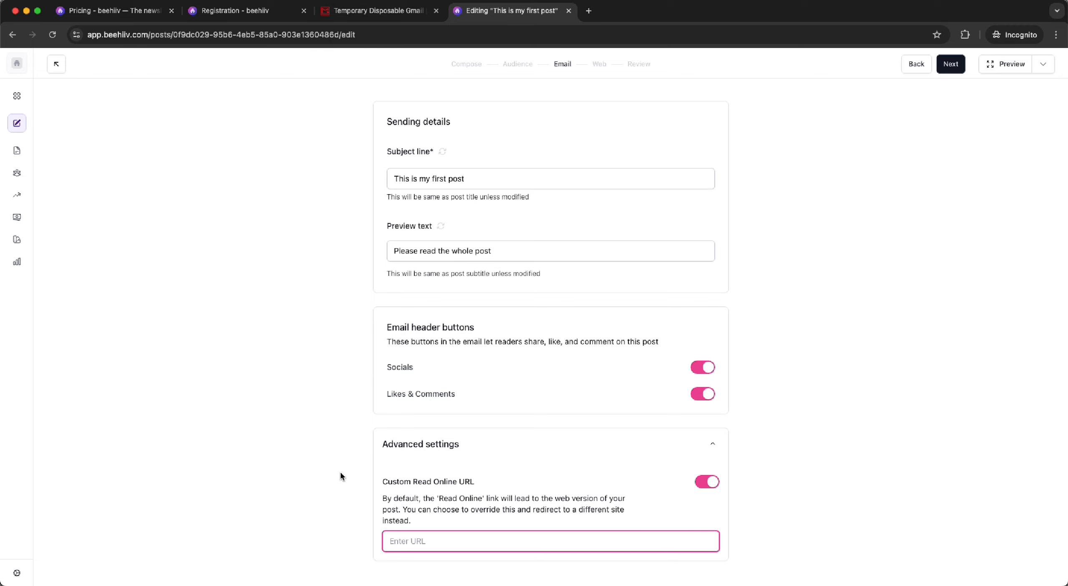
text(my first post)
click(229, 370)
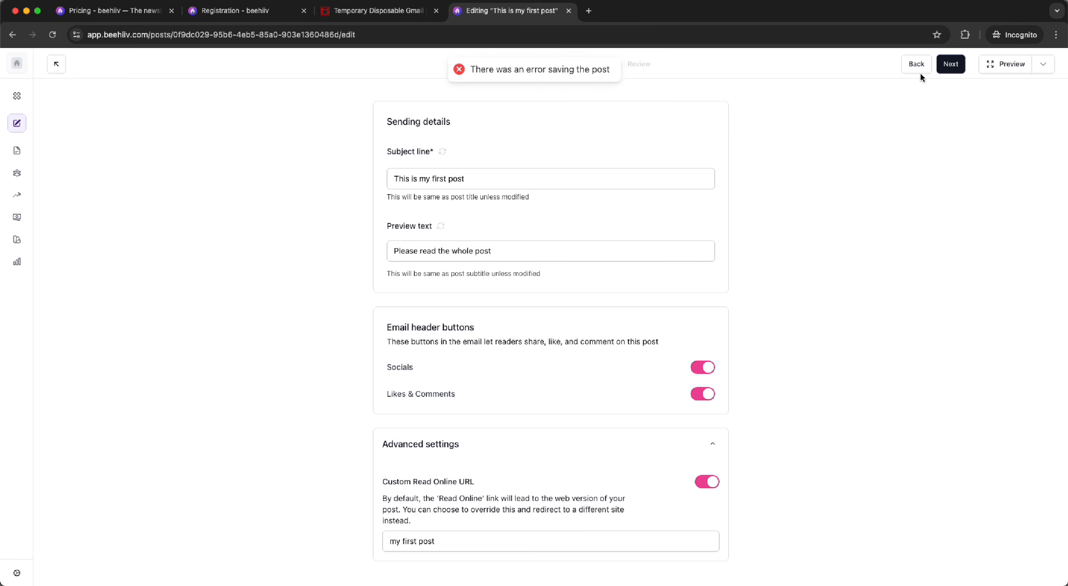
Proceed to the web post settings, try Gated for advanced email capture and set it to Popup
click(946, 64)
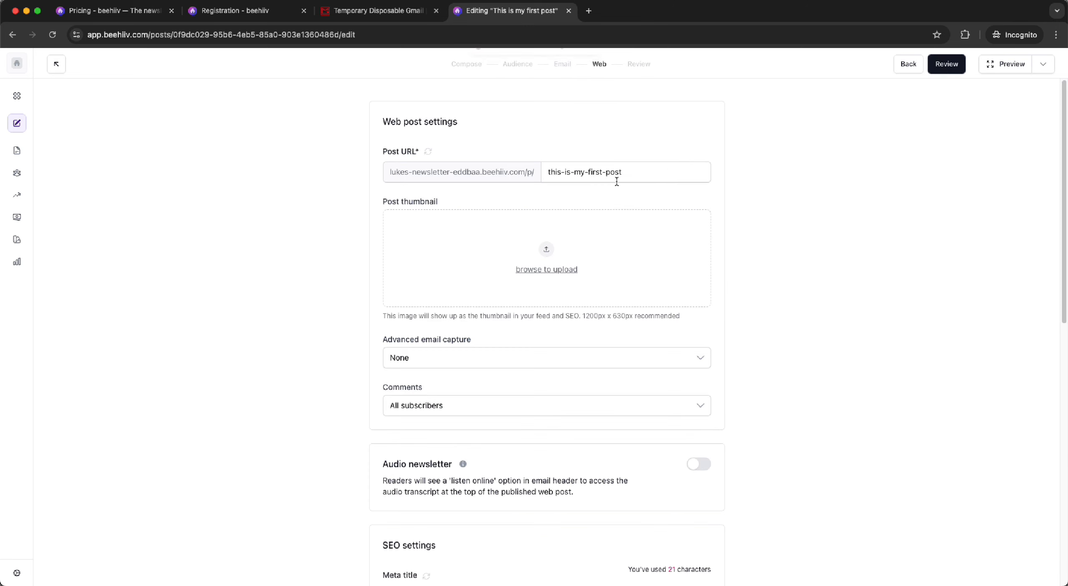
scroll(537, 165, down, 3)
scroll(405, 151, up, 3)
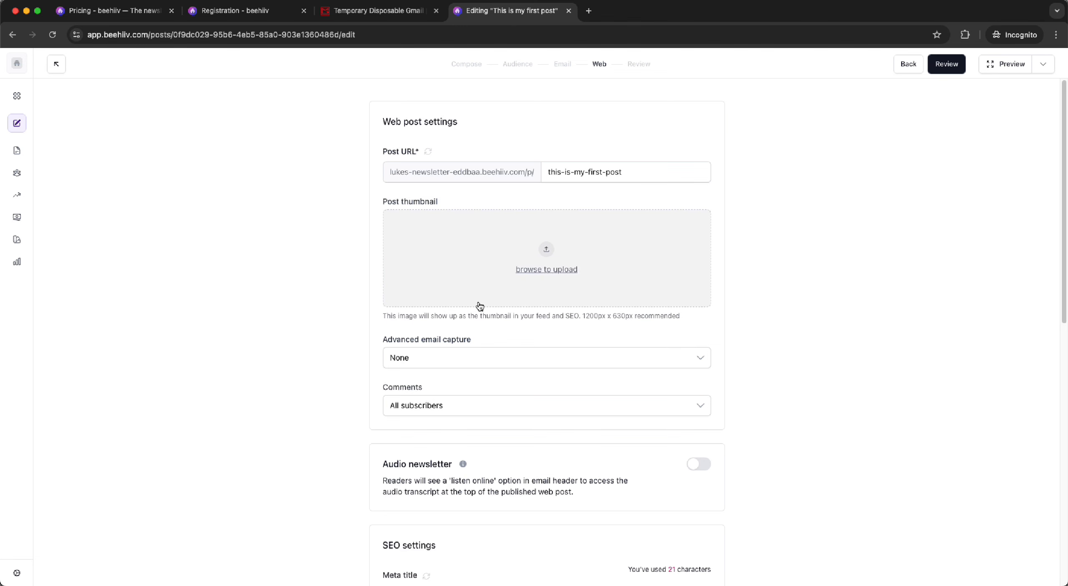
scroll(480, 306, down, 1)
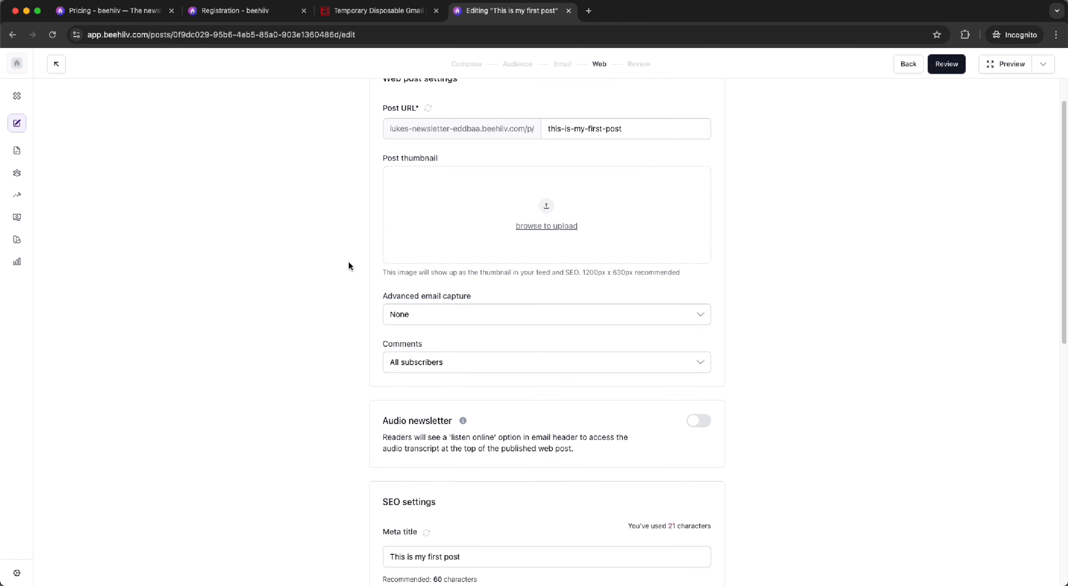
click(397, 315)
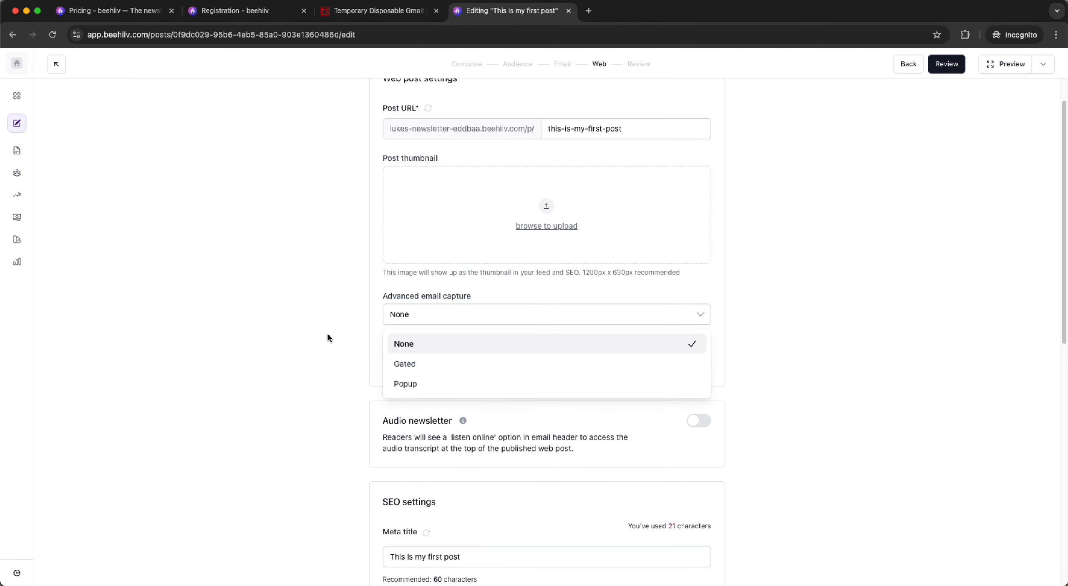
click(405, 363)
click(419, 316)
click(405, 383)
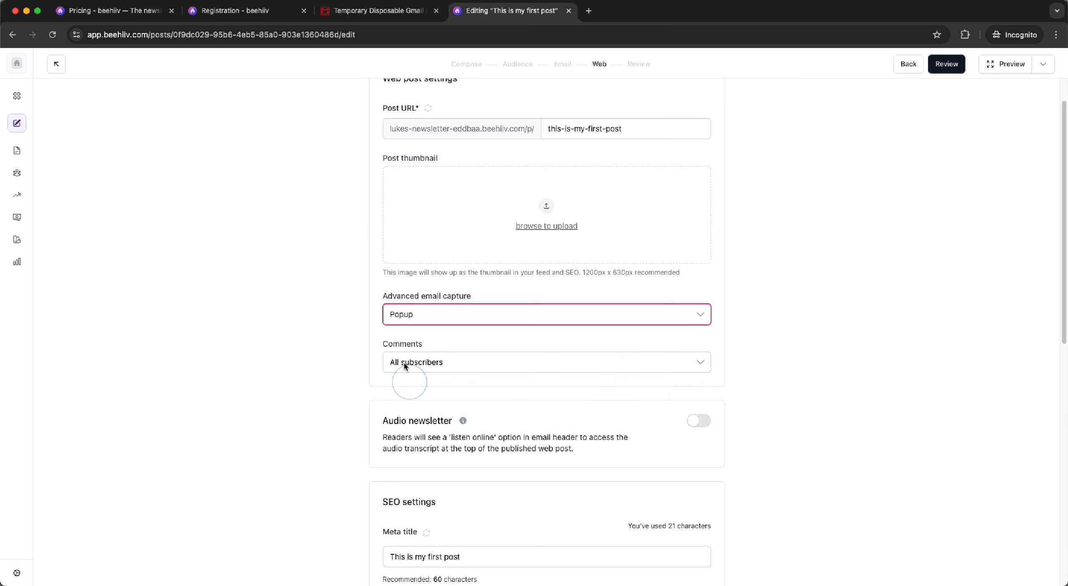
Expand the web post's advanced settings and proceed to the Review and Publish stage
scroll(353, 312, down, 4)
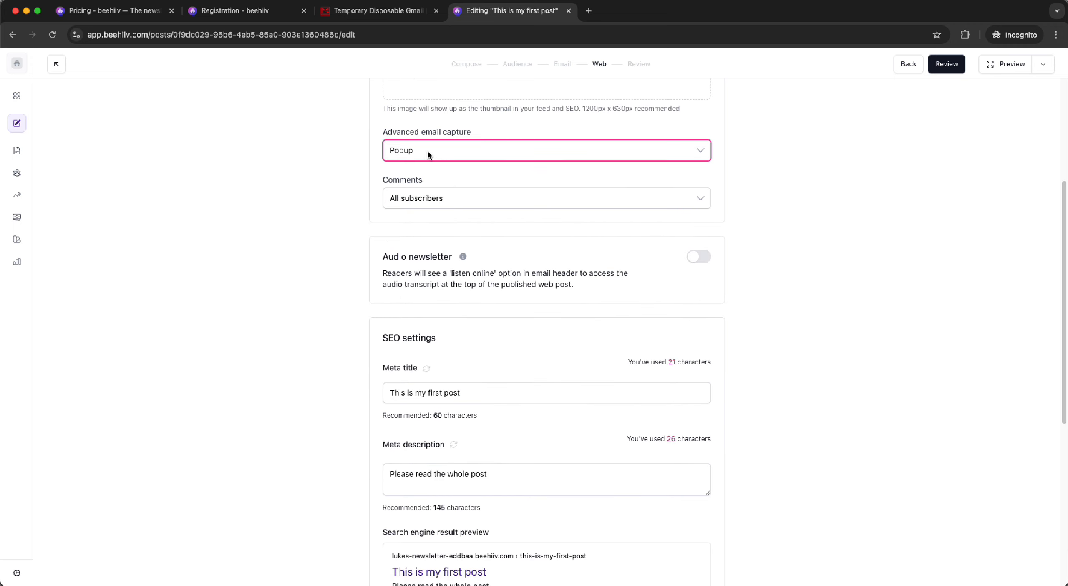
scroll(364, 215, down, 8)
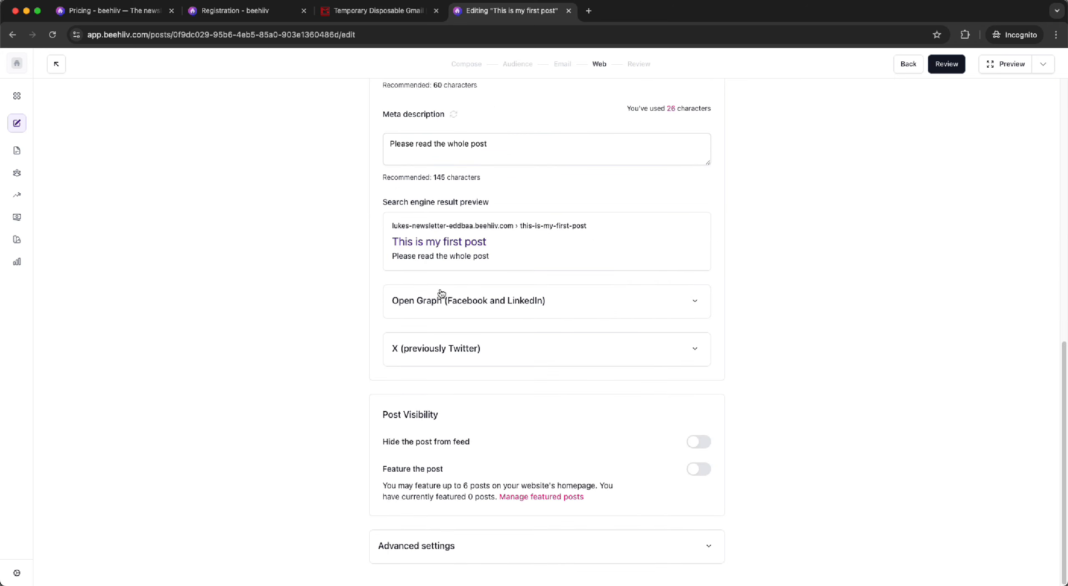
click(407, 544)
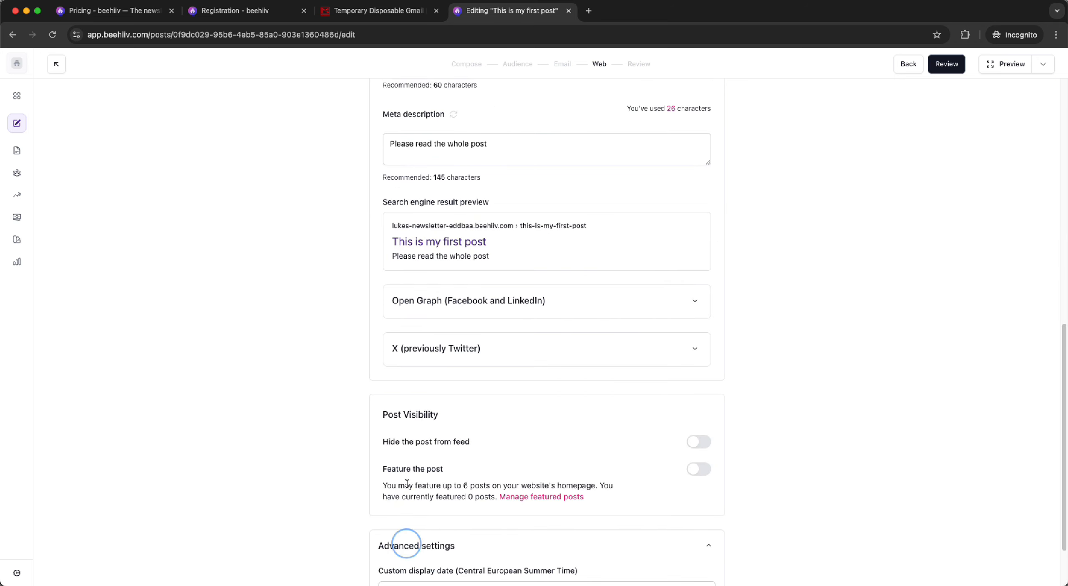
scroll(407, 484, down, 2)
click(927, 67)
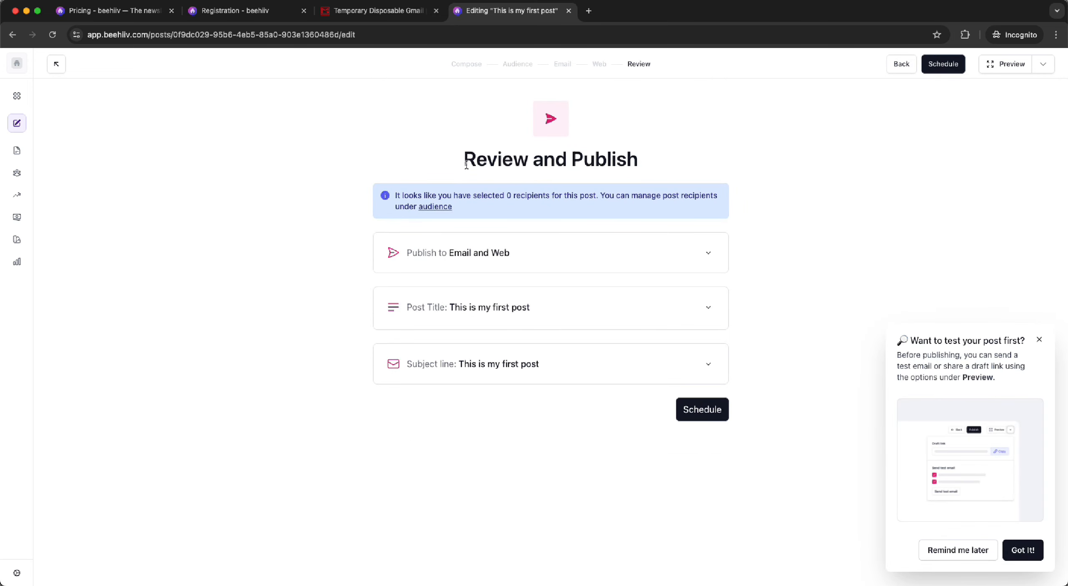
Check the audience and post title details in the publishing review, collapsing each section again
click(508, 246)
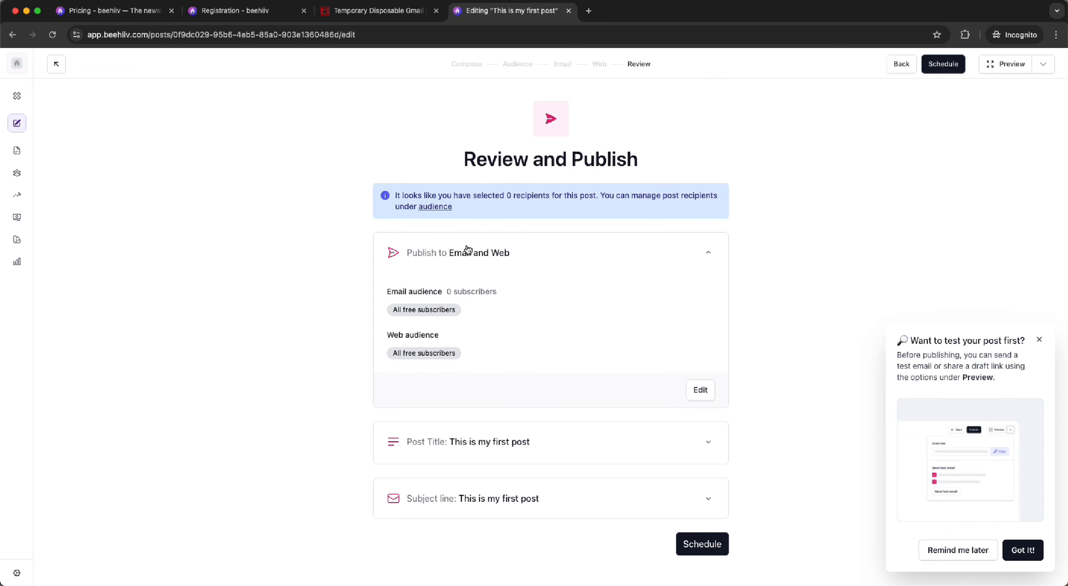
click(454, 233)
click(438, 252)
click(427, 258)
click(507, 317)
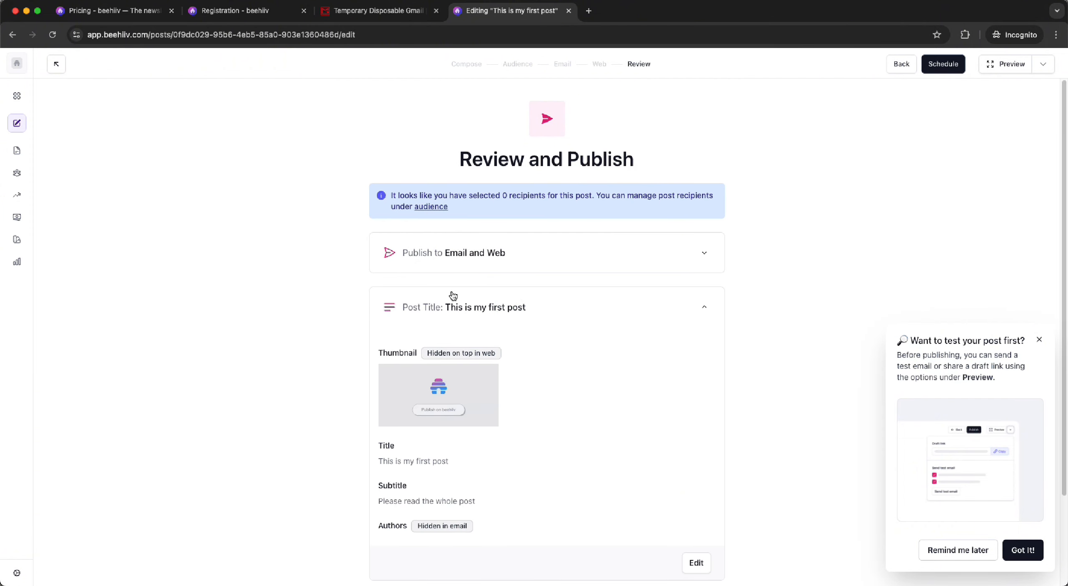
click(463, 318)
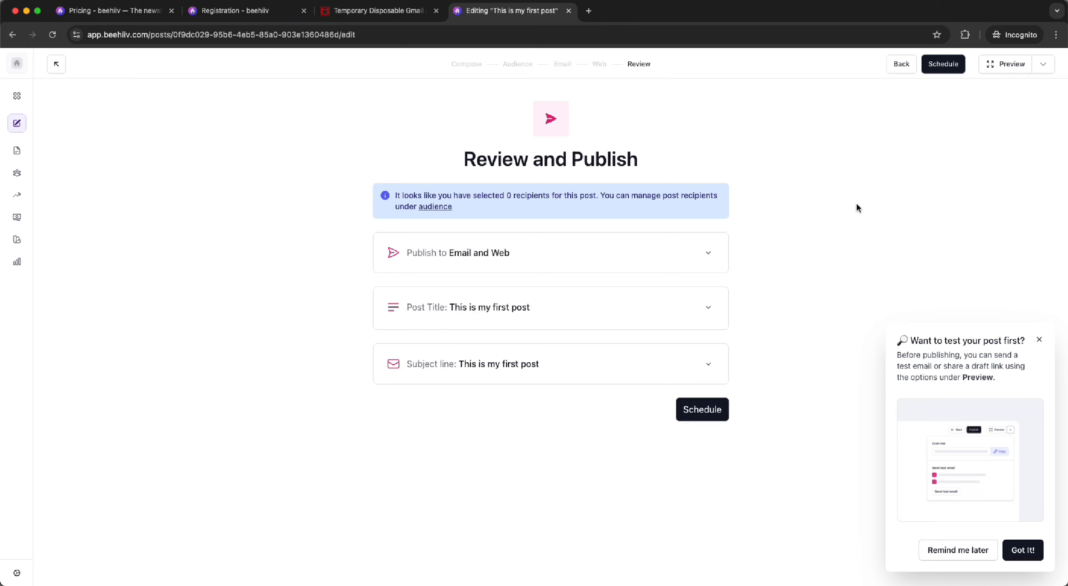
Examine the post's scheduling options, comparing Publish now with Schedule for later and its date and time picker
click(704, 405)
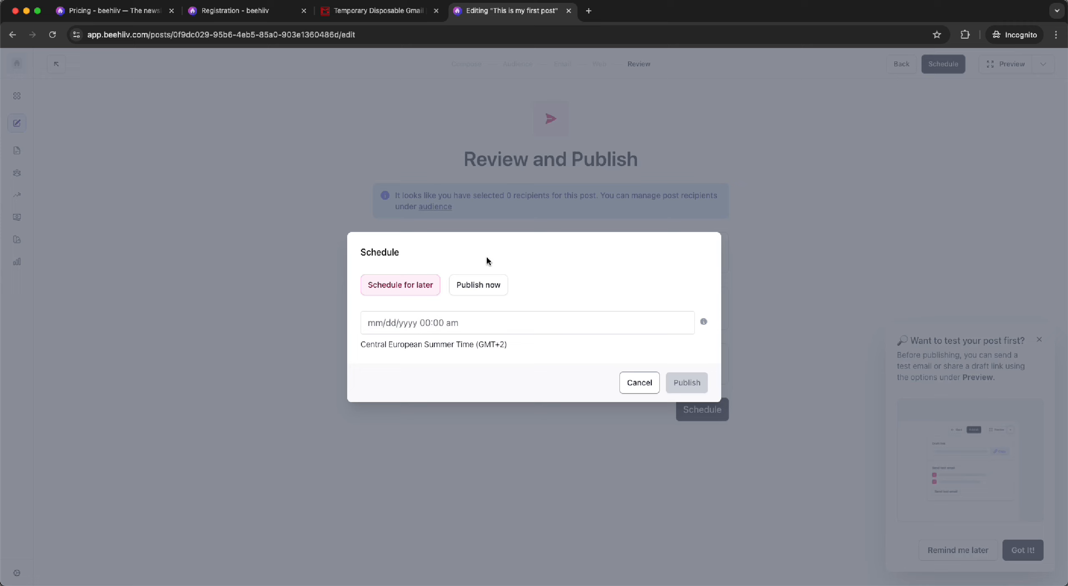
click(465, 283)
click(415, 306)
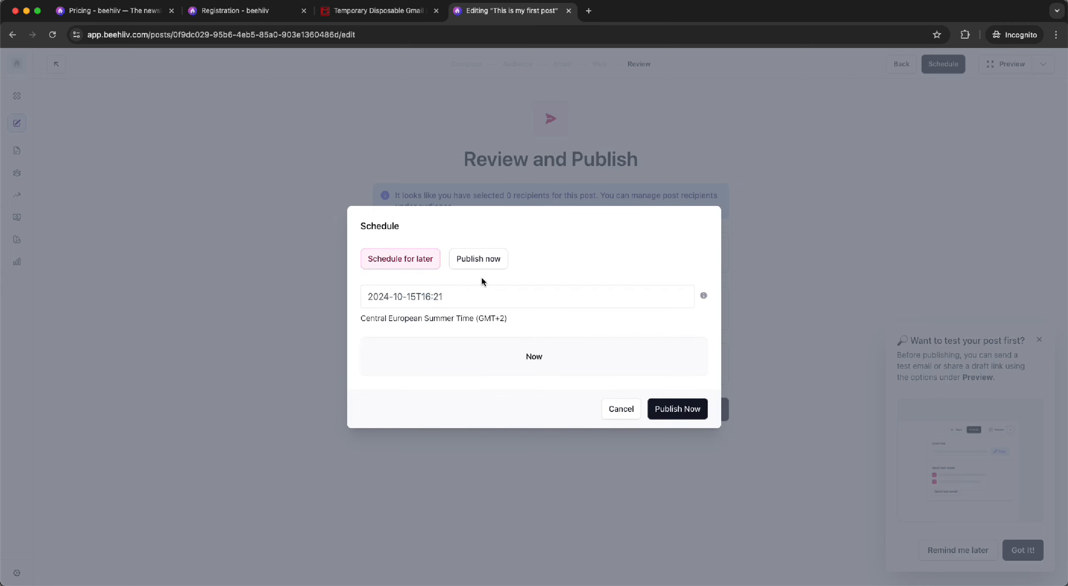
click(479, 262)
click(414, 318)
click(438, 302)
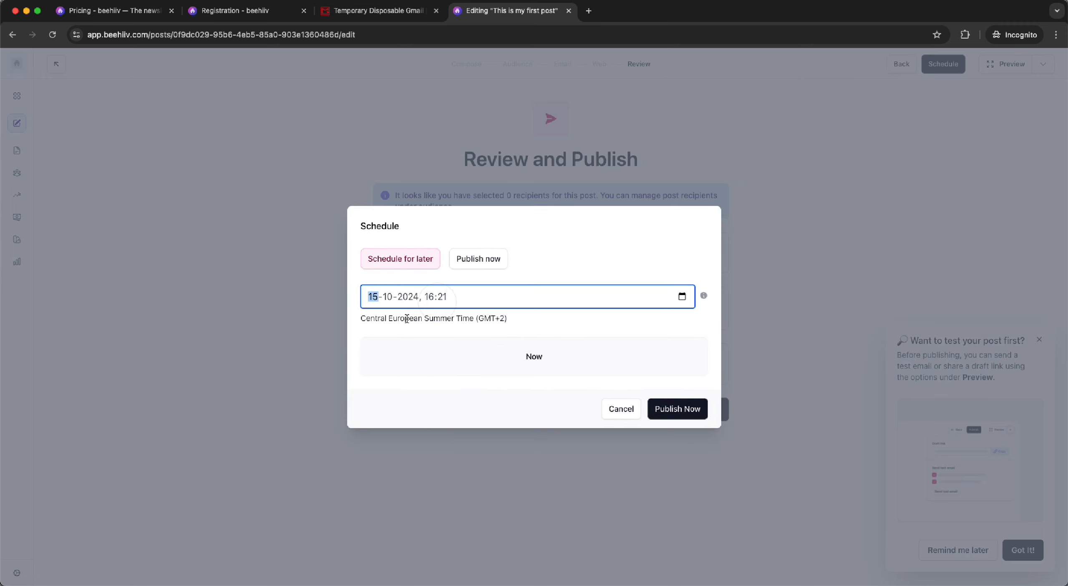
click(490, 265)
click(400, 311)
click(671, 297)
click(681, 296)
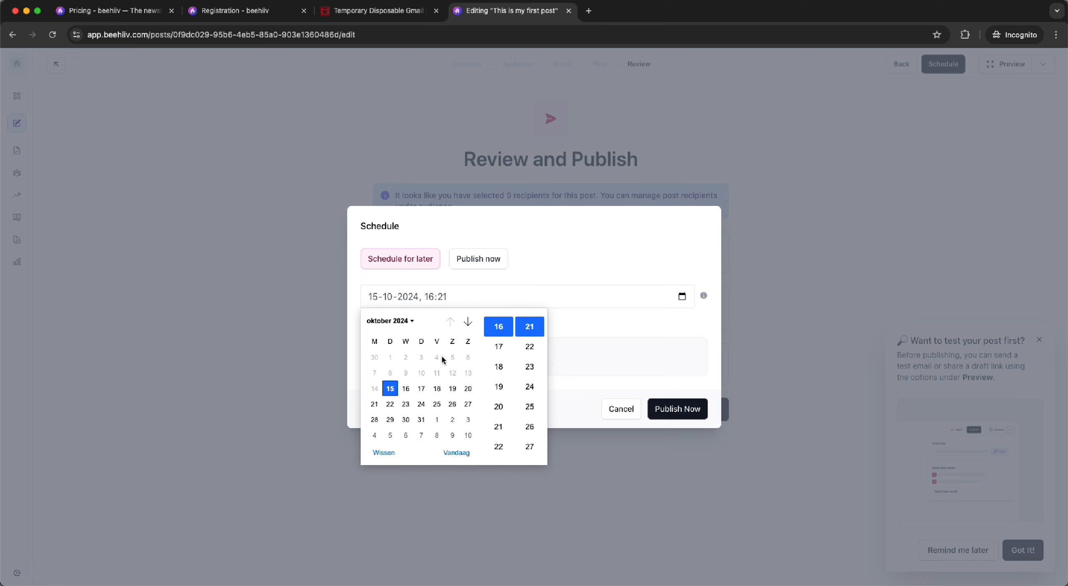
Try to publish the post immediately to email and web
click(485, 266)
click(686, 358)
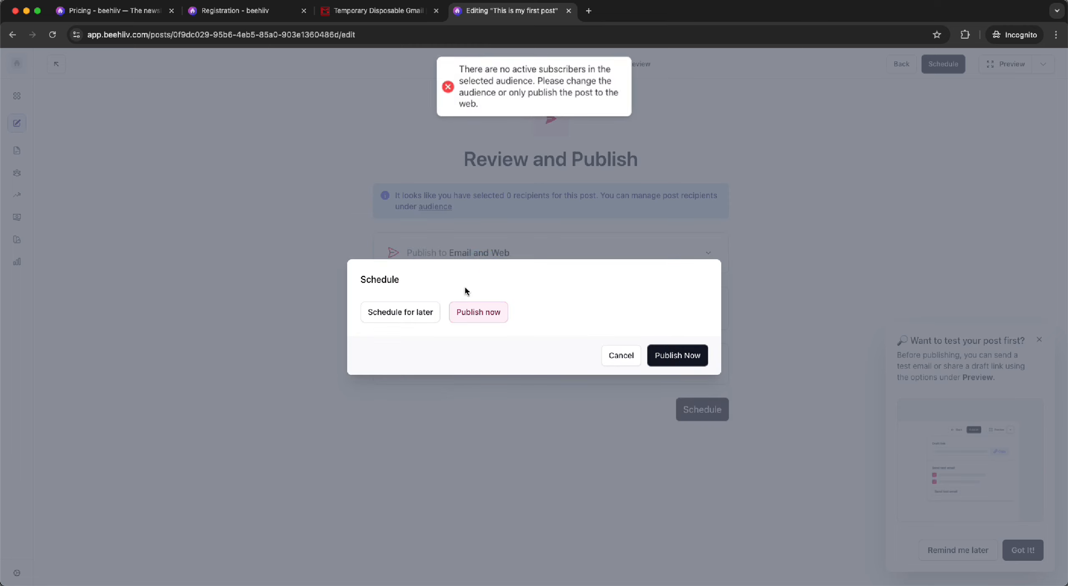
drag(460, 69, 547, 106)
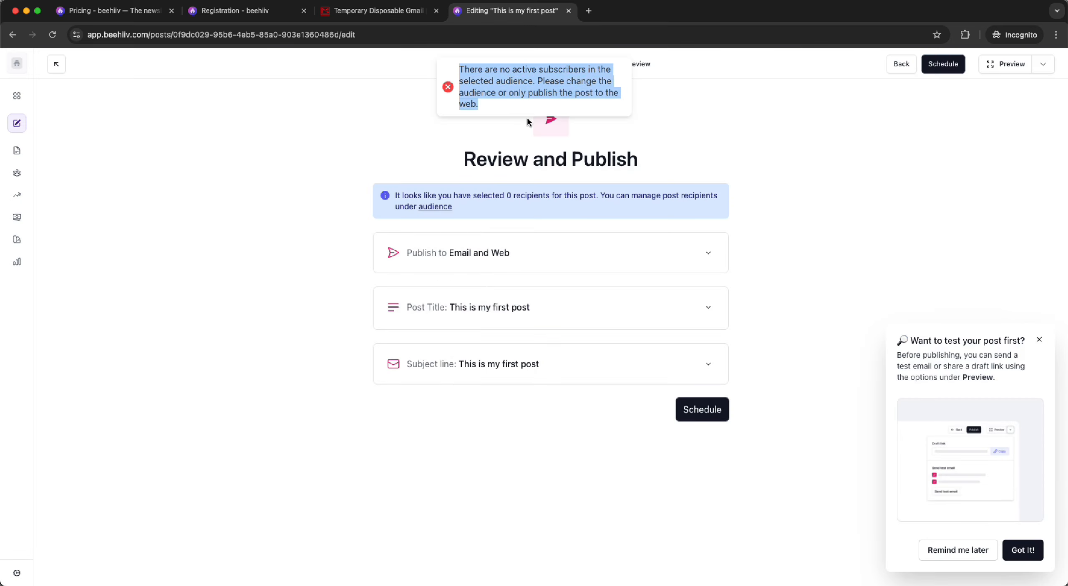
click(511, 99)
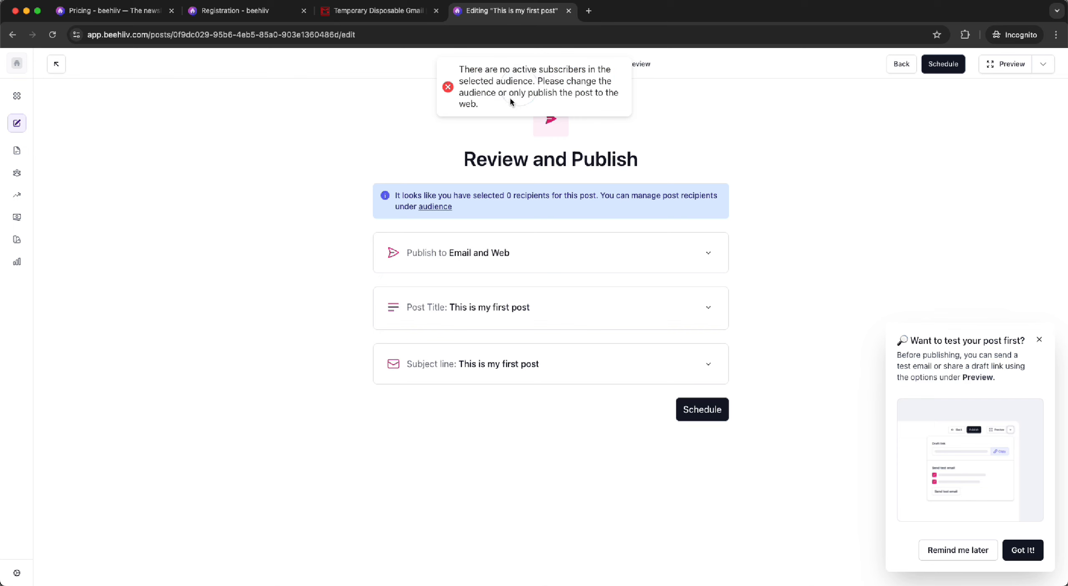
Return to the audience settings from the publishing review and remove All Free Subscribers from the email audience
click(491, 258)
click(701, 390)
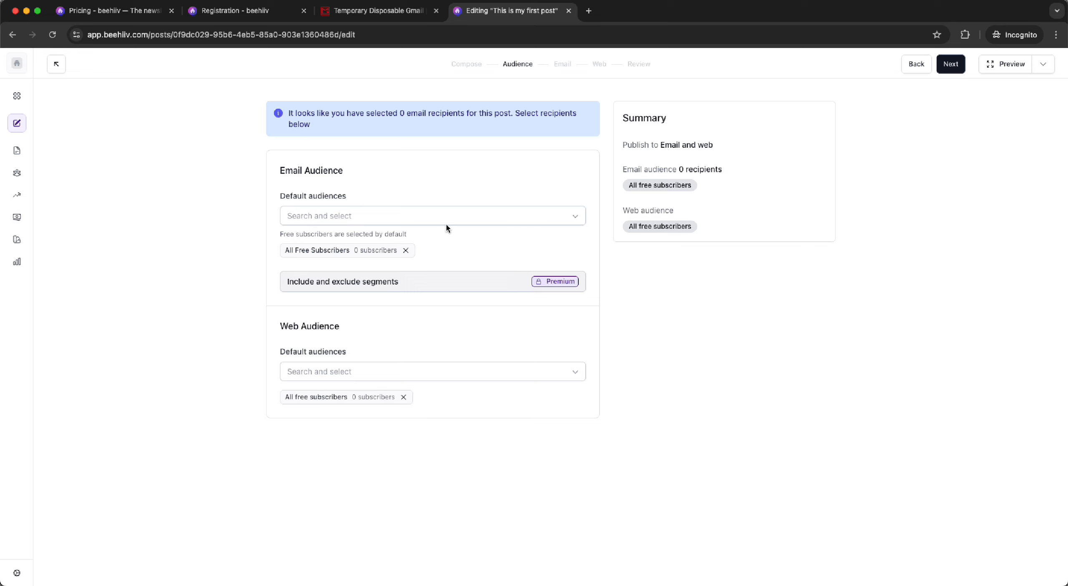
click(445, 222)
click(234, 240)
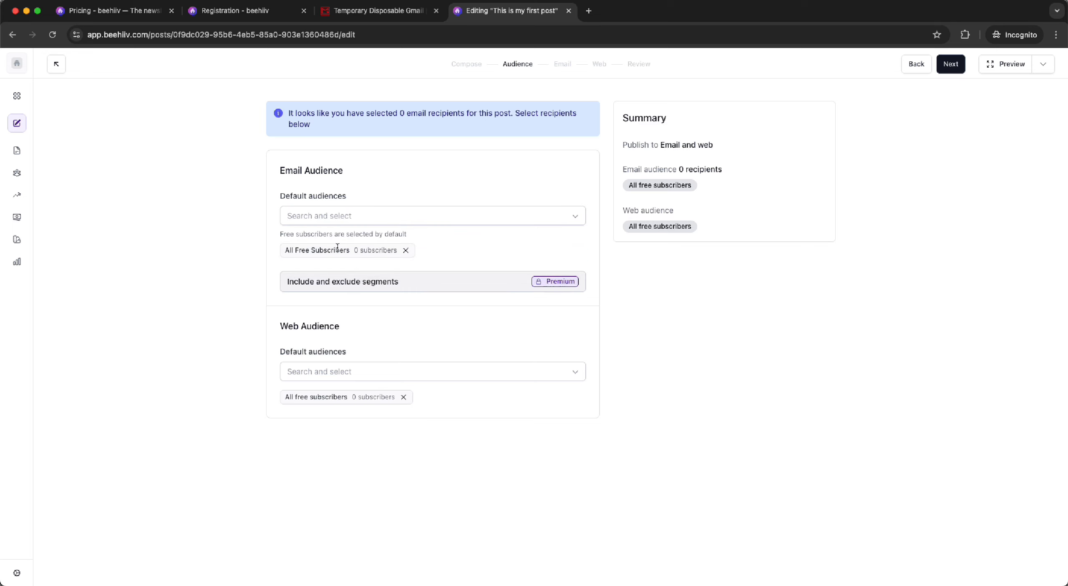
click(404, 251)
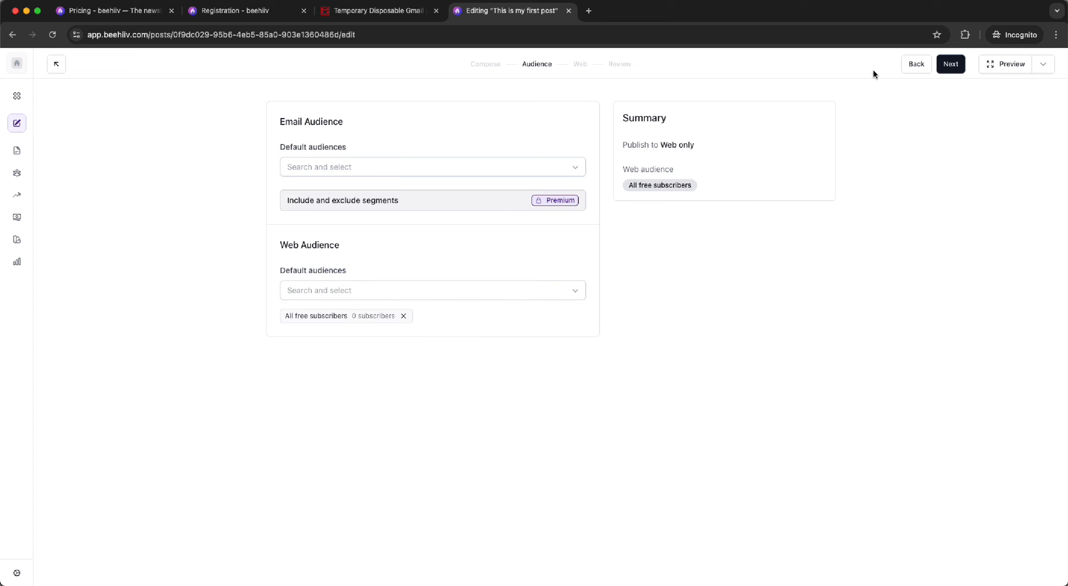
Proceed to Review and Publish with the web-only audience and publish the post immediately
click(950, 64)
click(951, 64)
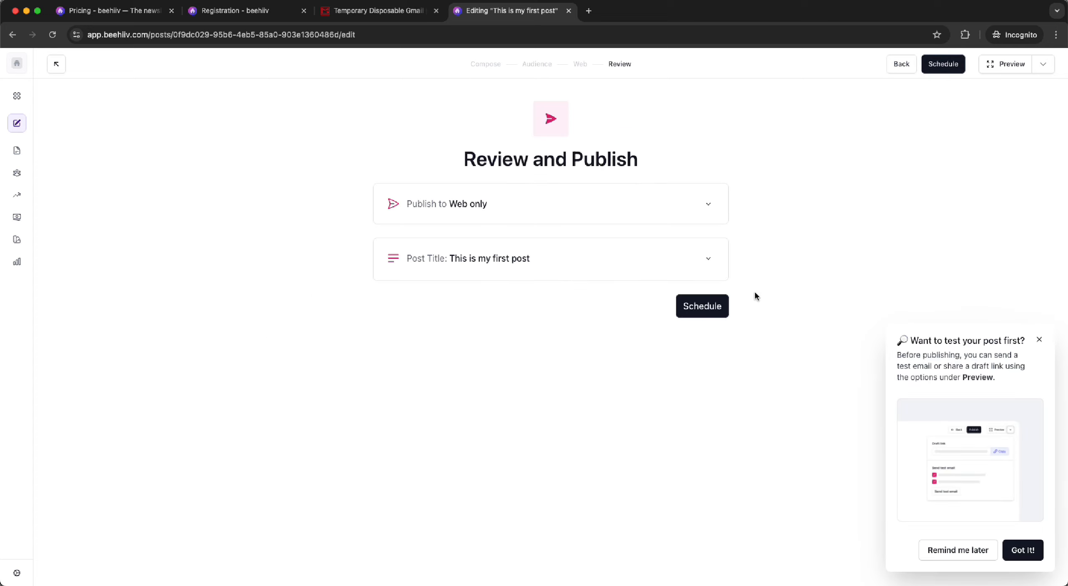
click(704, 308)
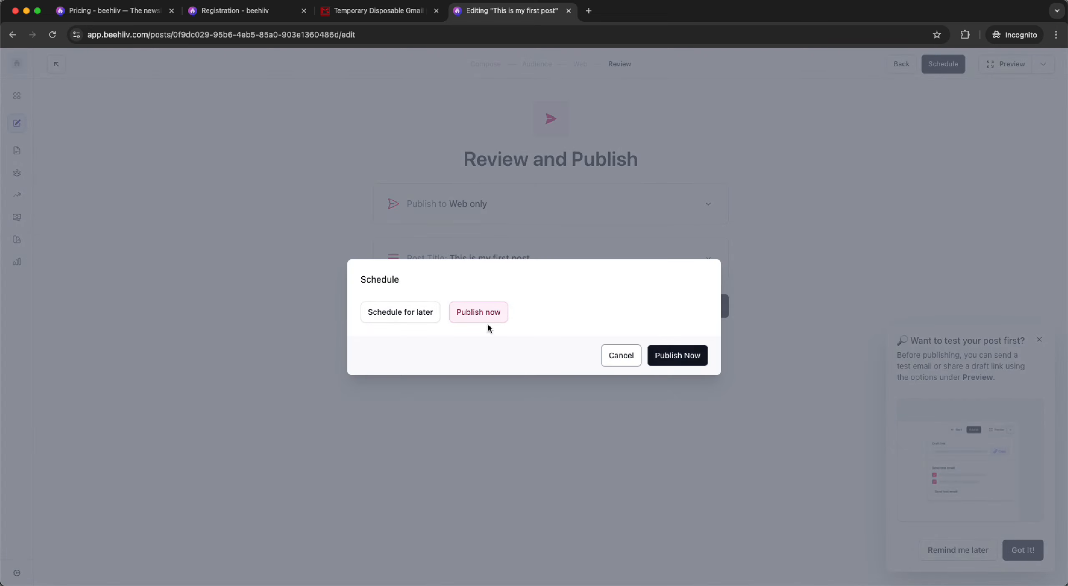
click(668, 360)
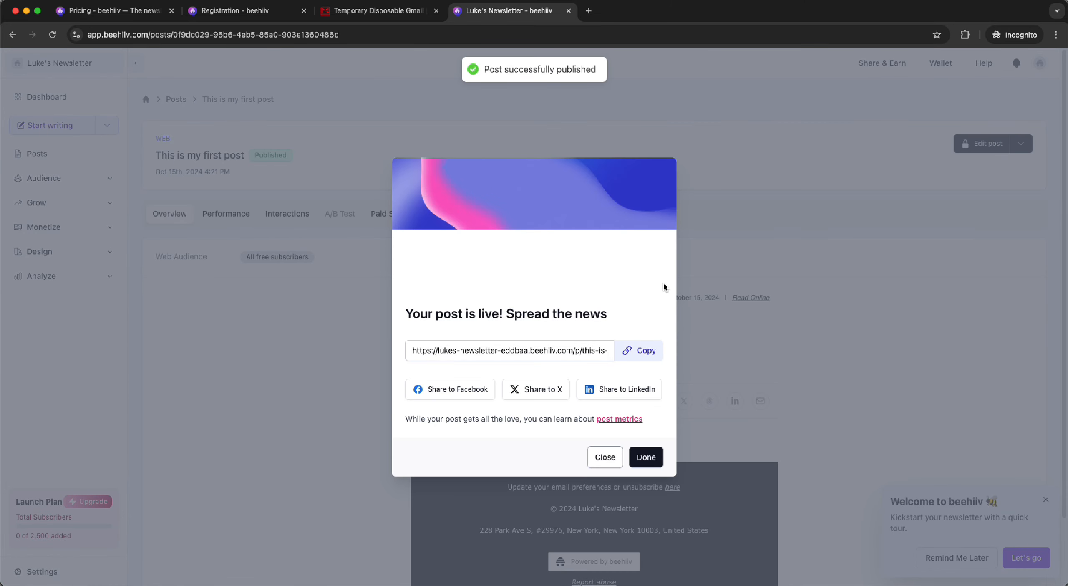
Copy the published post's link, open it in a new browser tab and check the post's title, subtitle and content
click(639, 350)
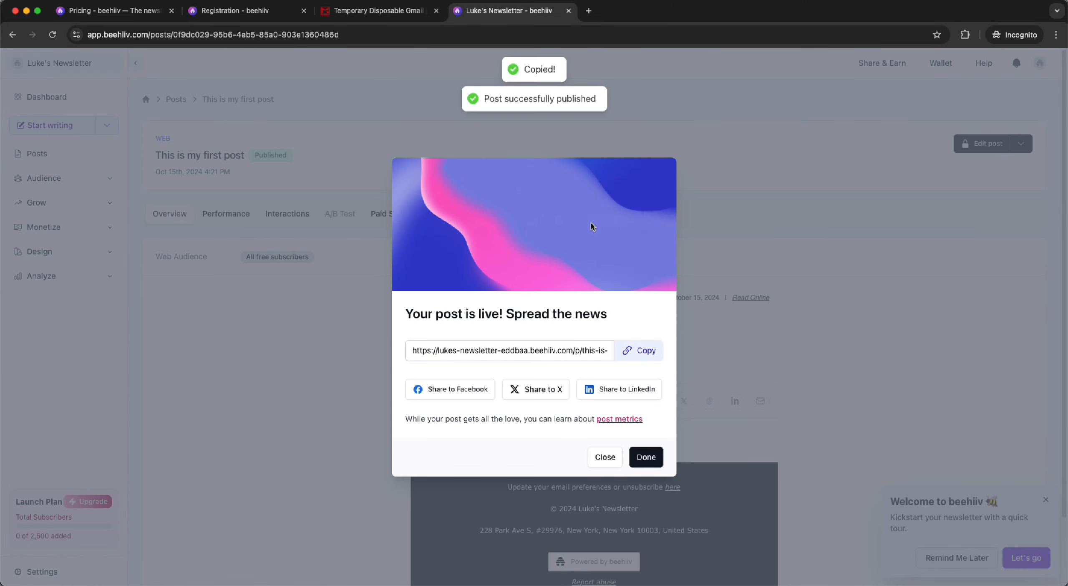
click(588, 11)
key(super+v)
key(Return)
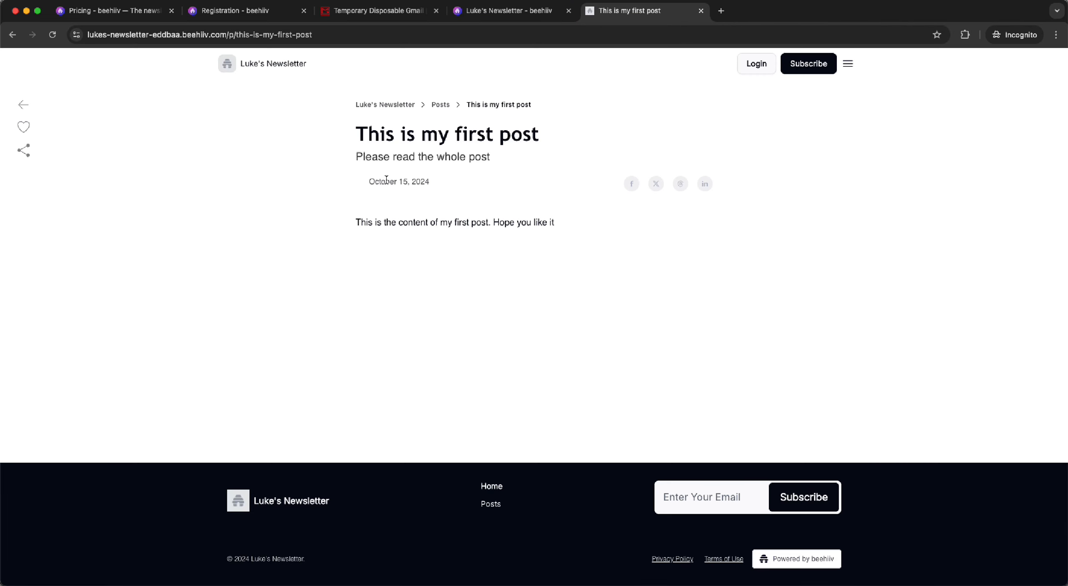
drag(355, 123, 510, 287)
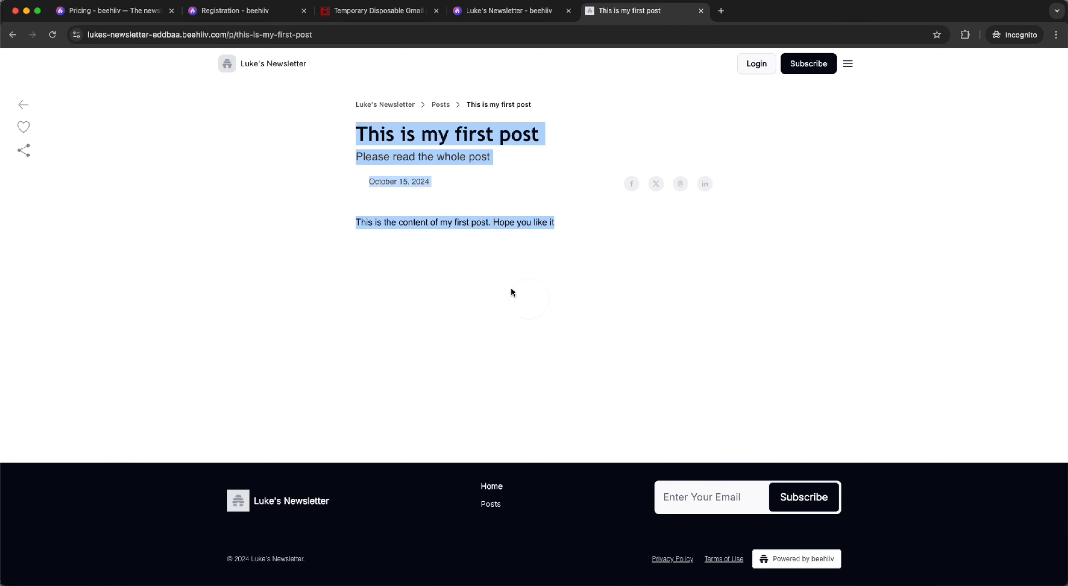
click(386, 237)
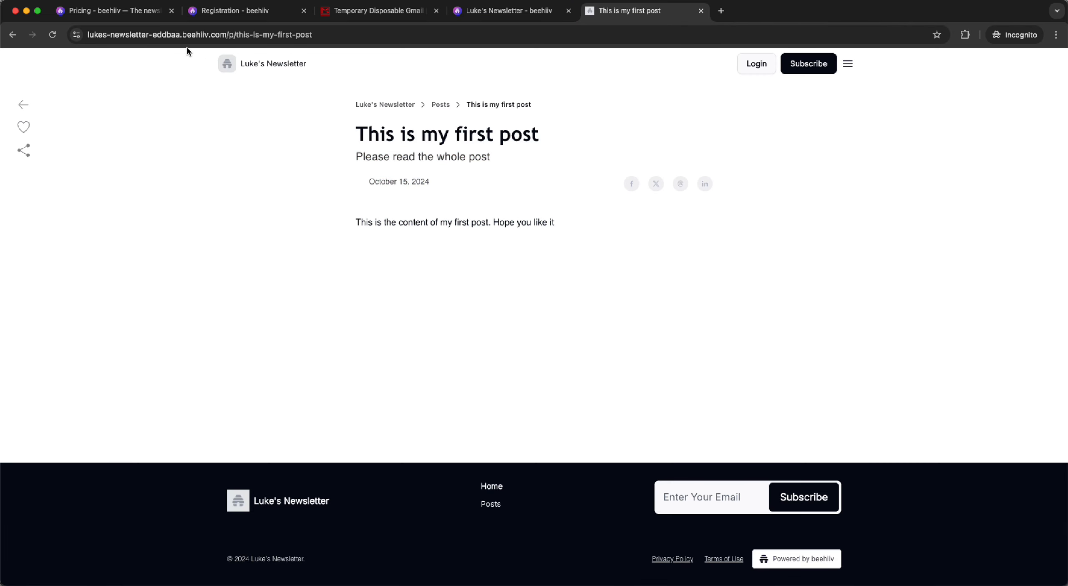
Visit the newsletter's home page by removing the post path from the address, and open the post from the archive
drag(264, 35, 390, 54)
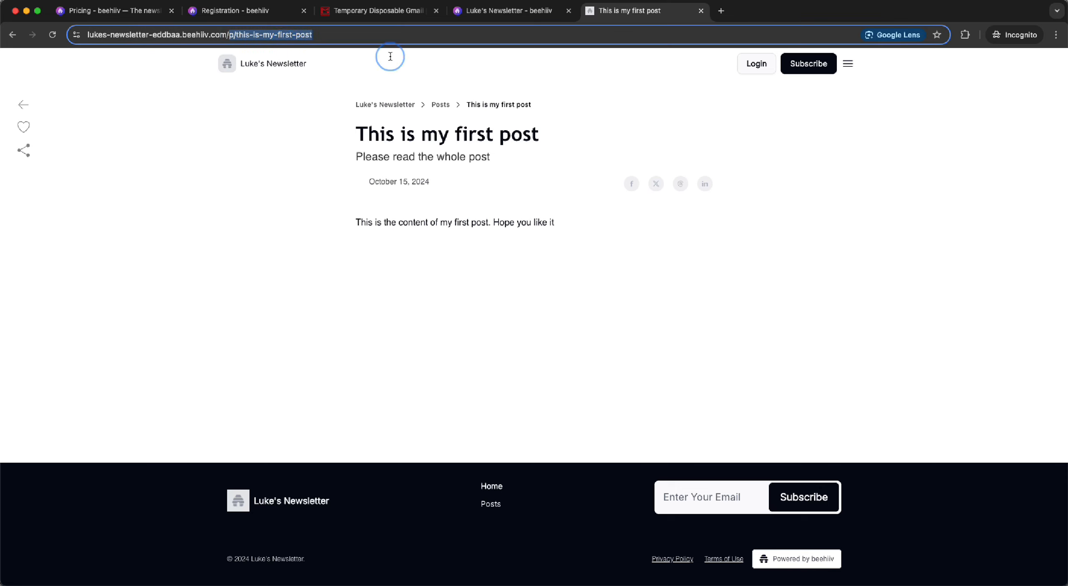
key(BackSpace)
key(Return)
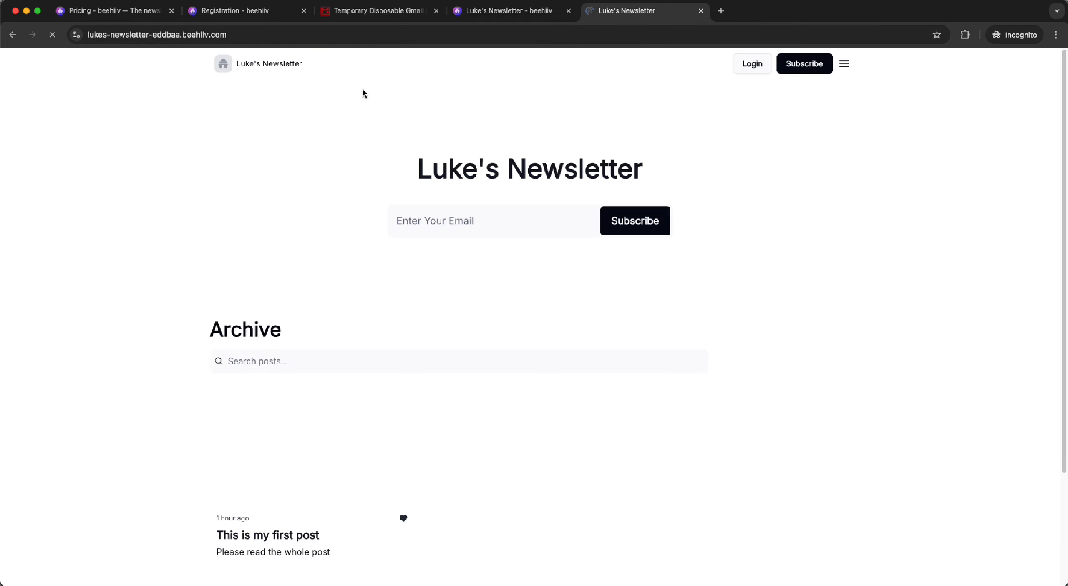
scroll(371, 211, down, 3)
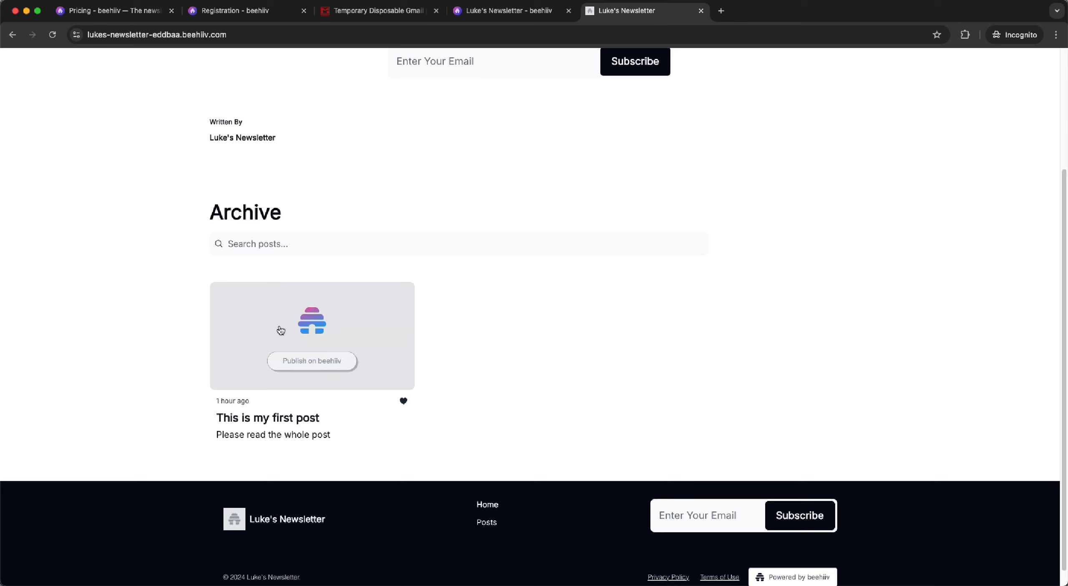
click(238, 369)
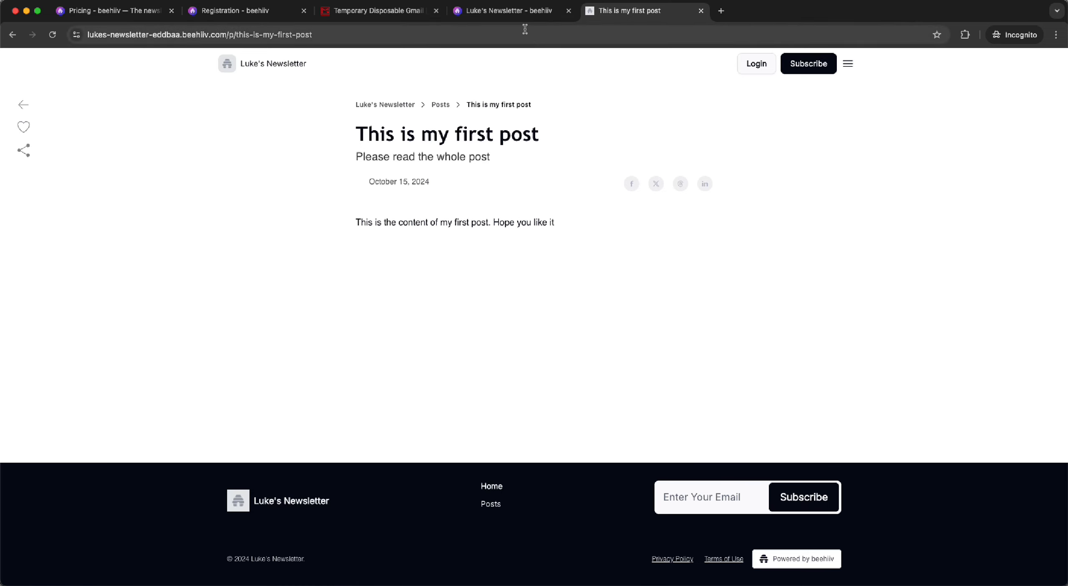
Return to the post's management page, dismiss the sharing dialog and examine the Performance, Paid Subscriptions Data and Overview sections
click(509, 11)
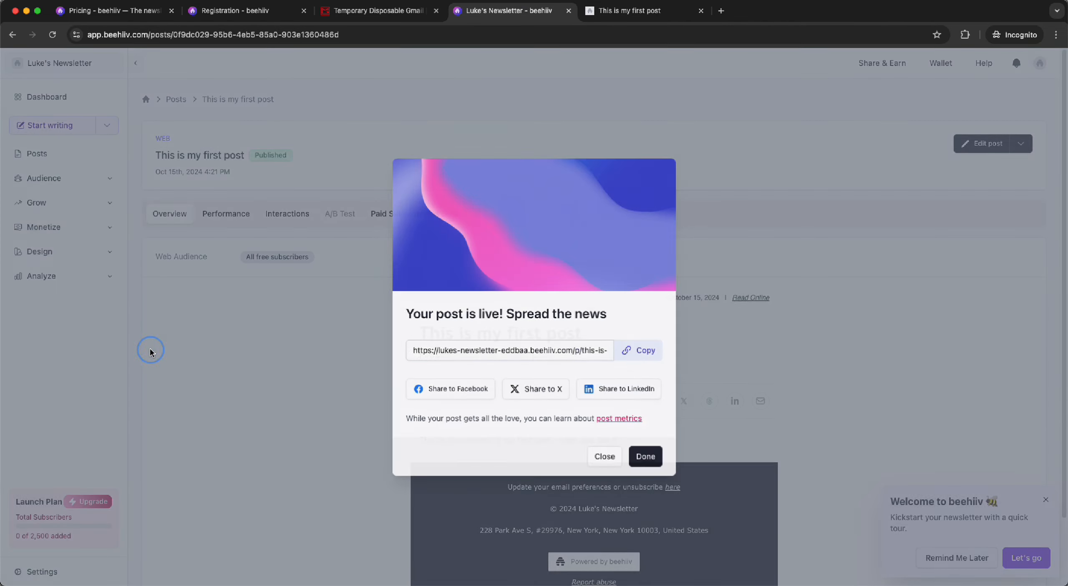
click(149, 349)
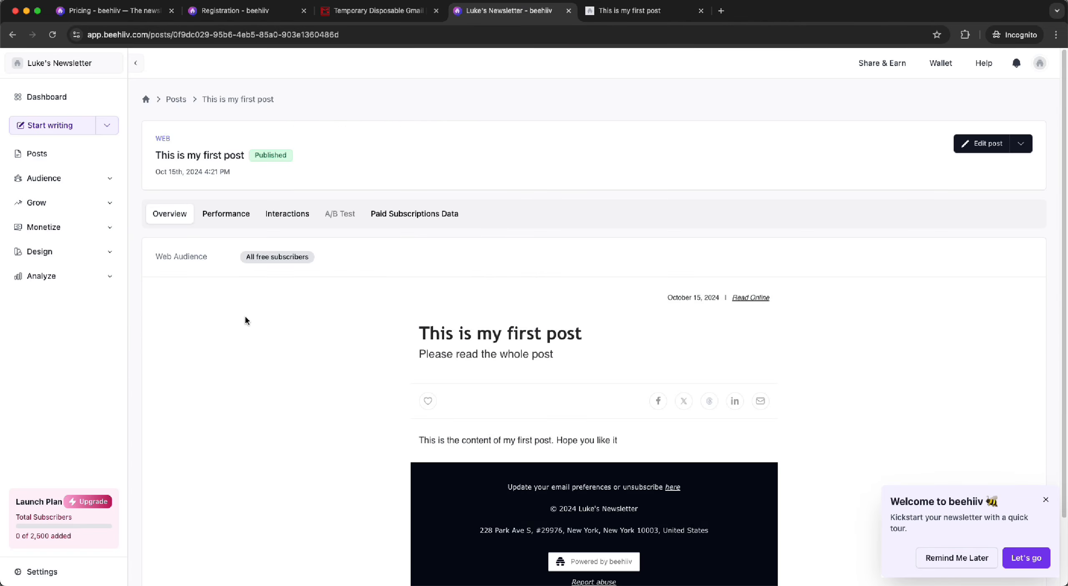
scroll(245, 315, down, 2)
click(226, 136)
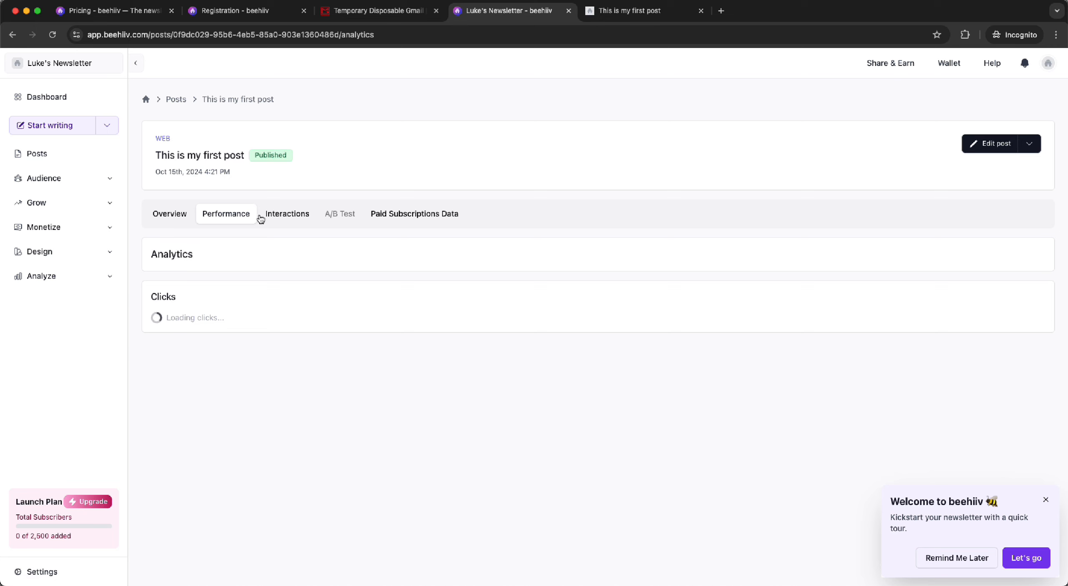
click(311, 215)
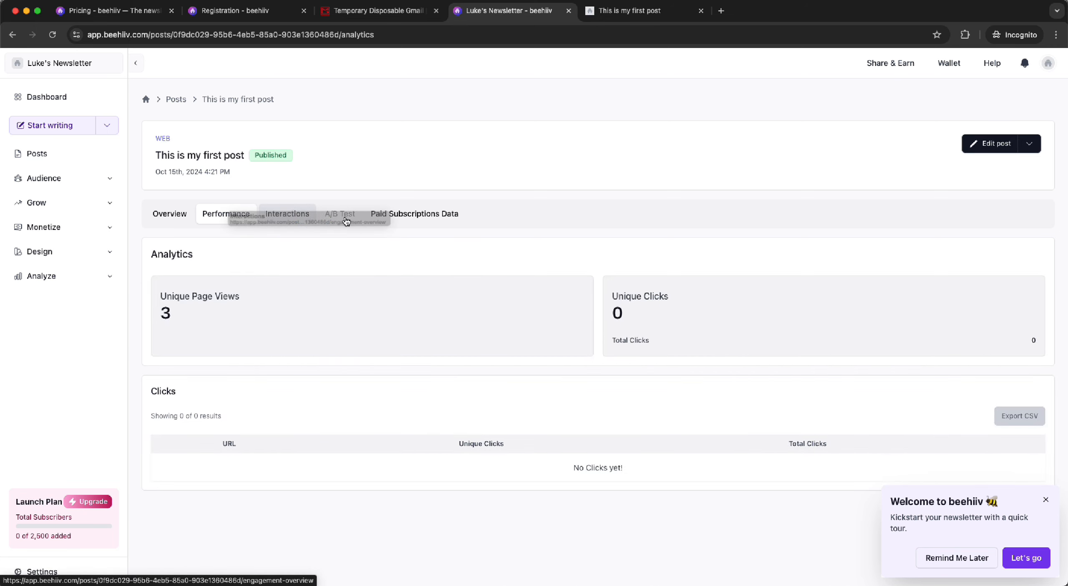
click(388, 216)
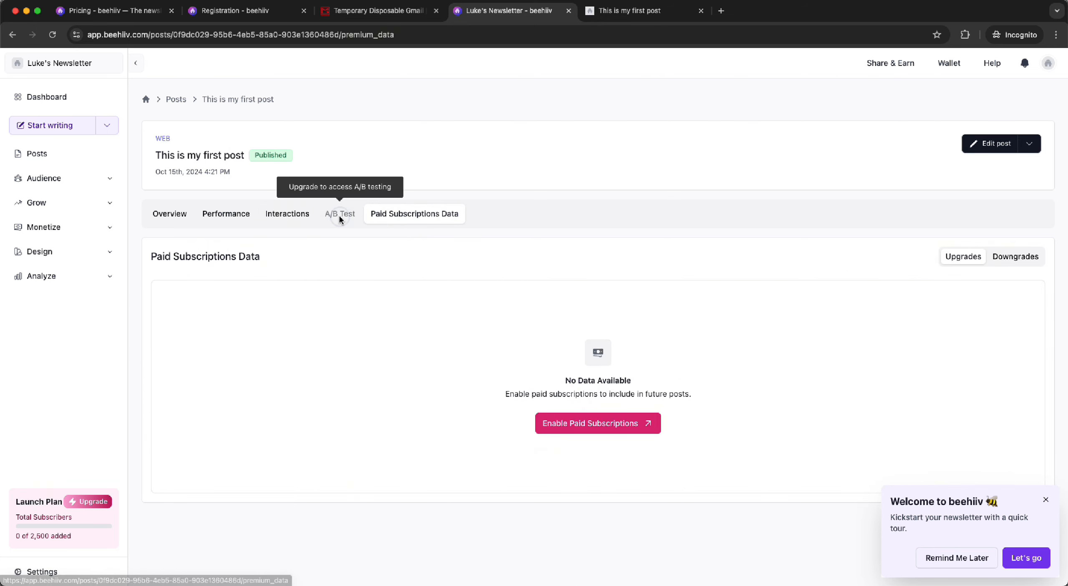
click(179, 215)
scroll(193, 413, down, 2)
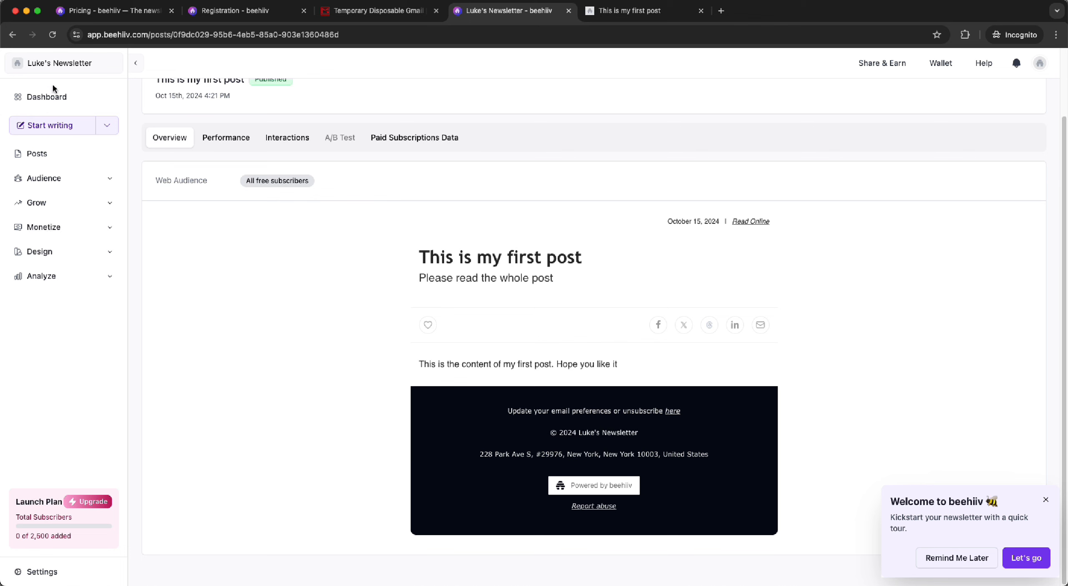
Go to the publication's dashboard and look over its statistics, setup checklist and resources
click(46, 100)
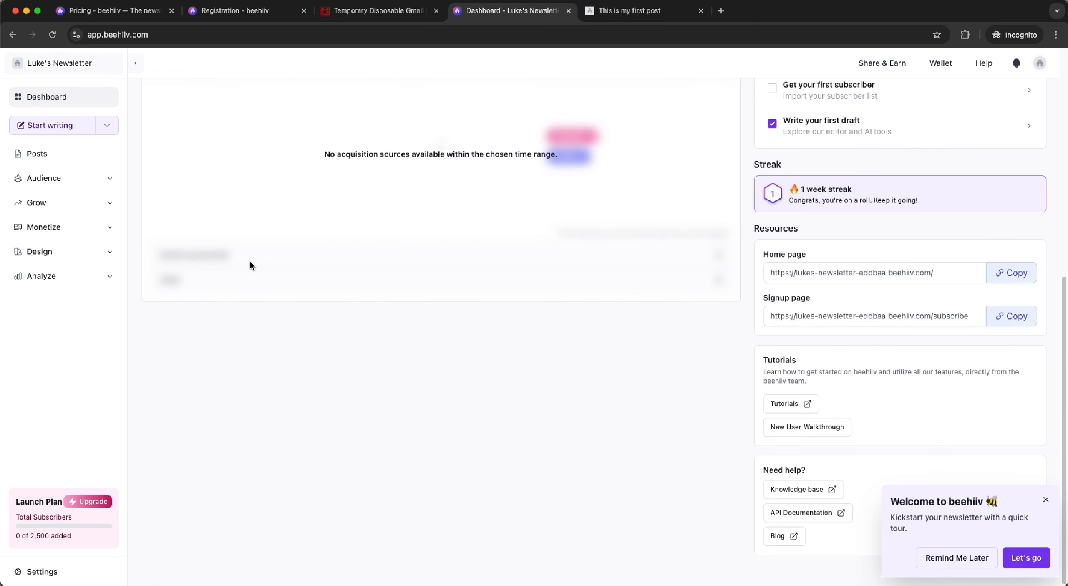
scroll(591, 218, up, 5)
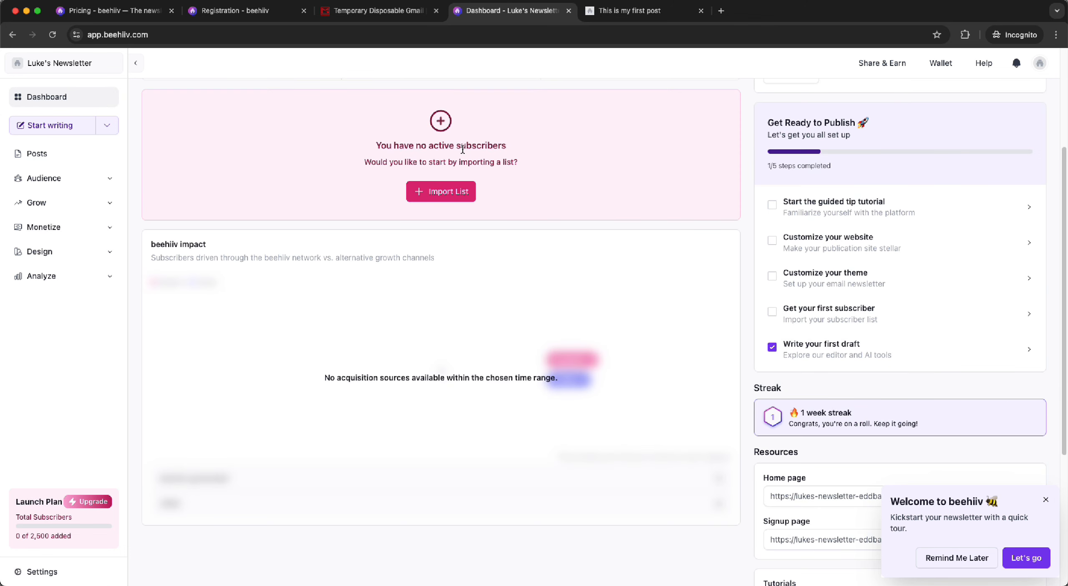
scroll(462, 150, up, 4)
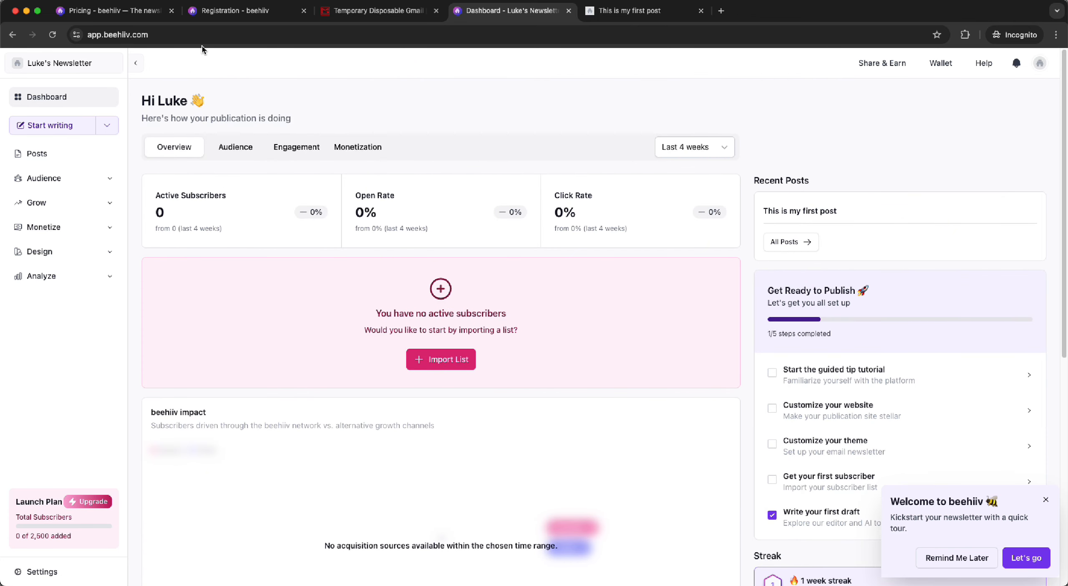